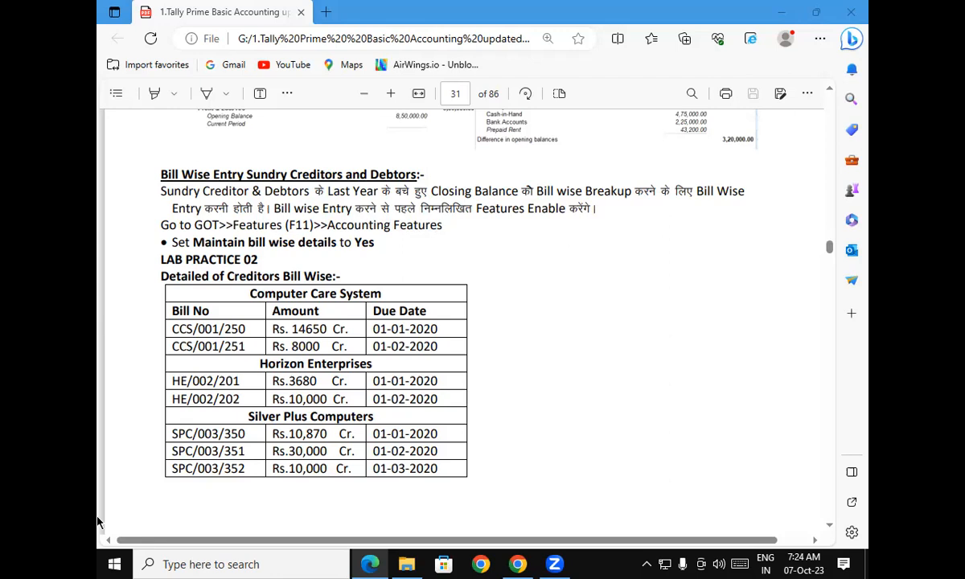
Step: Mark the three sundry creditors and three sundry debtors in red on the page 30 balance sheet, and clear the marks
{"action": "scroll", "coordinate": [104, 425], "scroll_direction": "up", "scroll_amount": 1}
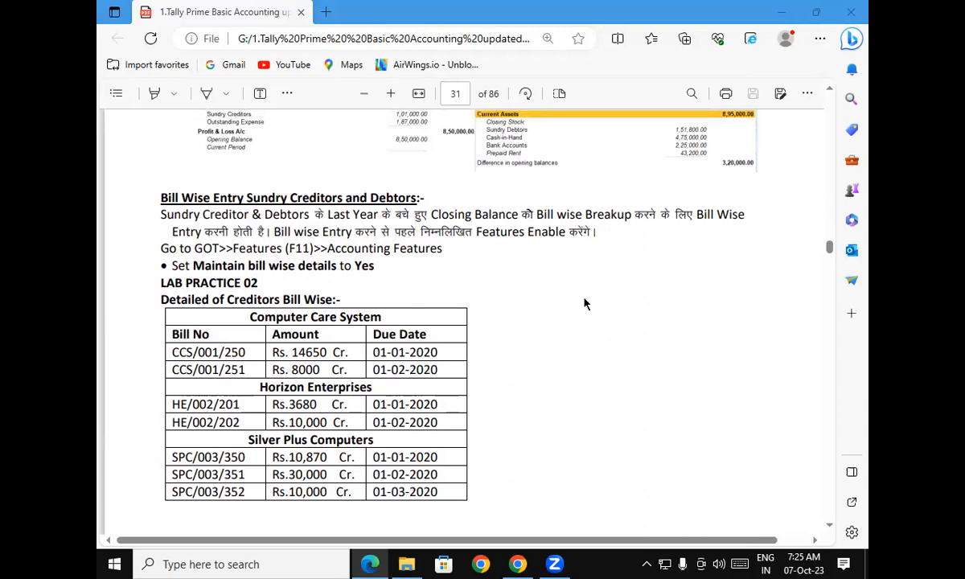
{"action": "scroll", "coordinate": [609, 319], "scroll_direction": "up", "scroll_amount": 10}
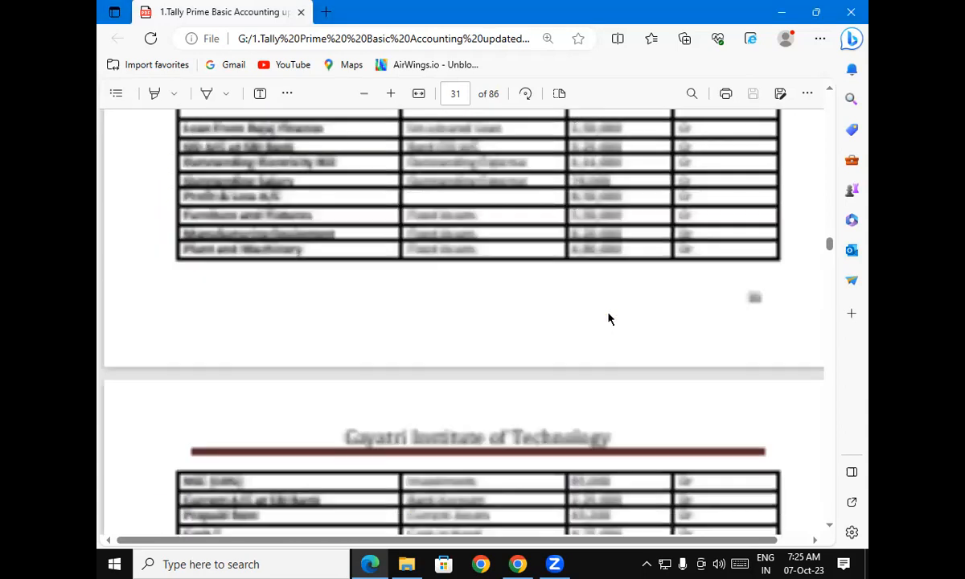
{"action": "scroll", "coordinate": [609, 319], "scroll_direction": "up", "scroll_amount": 1}
{"action": "scroll", "coordinate": [609, 319], "scroll_direction": "down", "scroll_amount": 1}
{"action": "scroll", "coordinate": [608, 320], "scroll_direction": "up", "scroll_amount": 1}
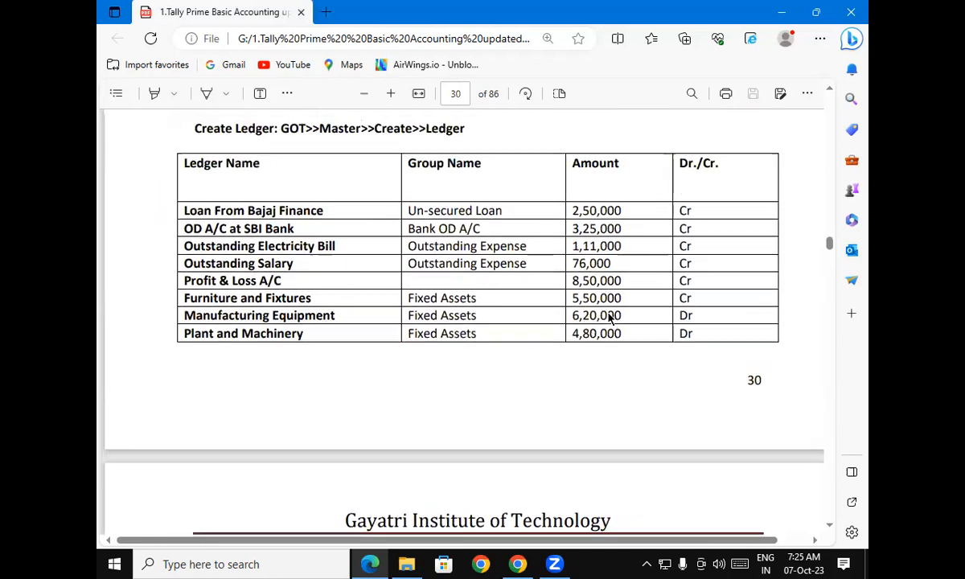
{"action": "scroll", "coordinate": [609, 319], "scroll_direction": "up", "scroll_amount": 5}
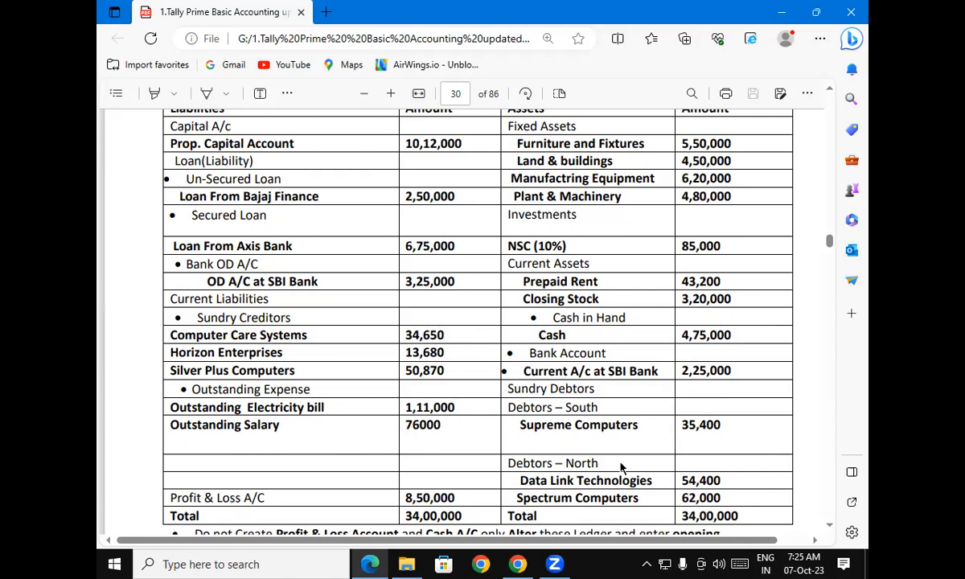
{"action": "mouse_move", "coordinate": [323, 333]}
{"action": "left_mouse_down"}
{"action": "mouse_move", "coordinate": [345, 316]}
{"action": "mouse_move", "coordinate": [345, 331]}
{"action": "left_mouse_up"}
{"action": "left_click_drag", "start_coordinate": [307, 361], "coordinate": [335, 336]}
{"action": "left_click_drag", "start_coordinate": [326, 375], "coordinate": [364, 364]}
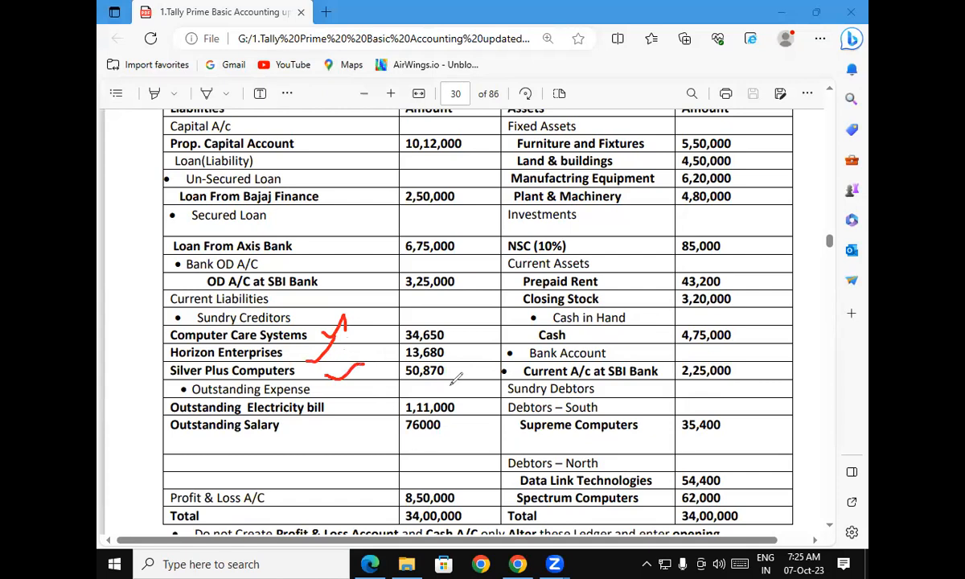
{"action": "left_click_drag", "start_coordinate": [649, 427], "coordinate": [664, 421]}
{"action": "mouse_move", "coordinate": [652, 481]}
{"action": "left_mouse_down"}
{"action": "mouse_move", "coordinate": [666, 473]}
{"action": "mouse_move", "coordinate": [669, 483]}
{"action": "left_mouse_up"}
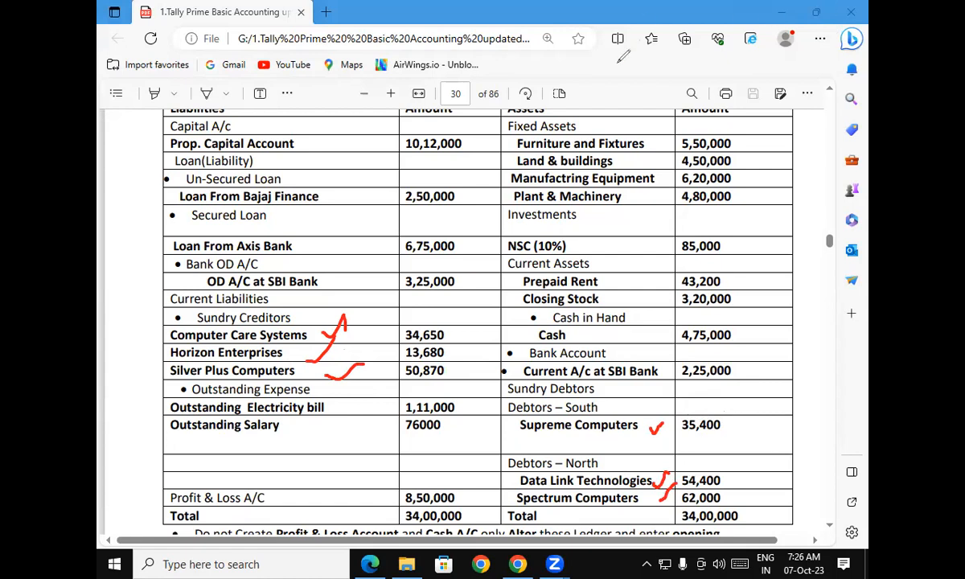
{"action": "key", "text": "Escape"}
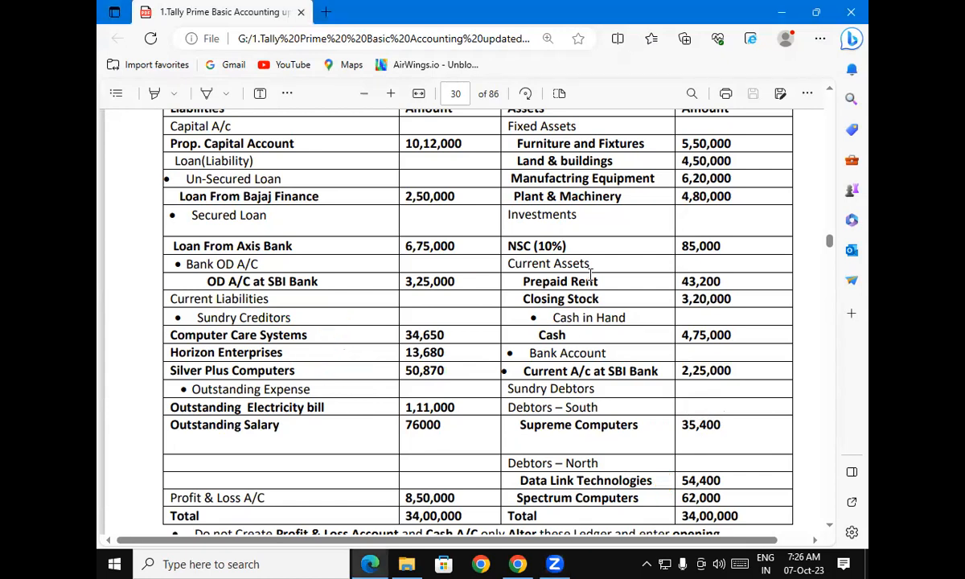
Step: Handwrite the example bill number CCS/001/252 and the amount 12000 beside the creditors' bill-wise table on page 31
{"action": "scroll", "coordinate": [591, 275], "scroll_direction": "down", "scroll_amount": 10}
{"action": "scroll", "coordinate": [591, 275], "scroll_direction": "up", "scroll_amount": 10}
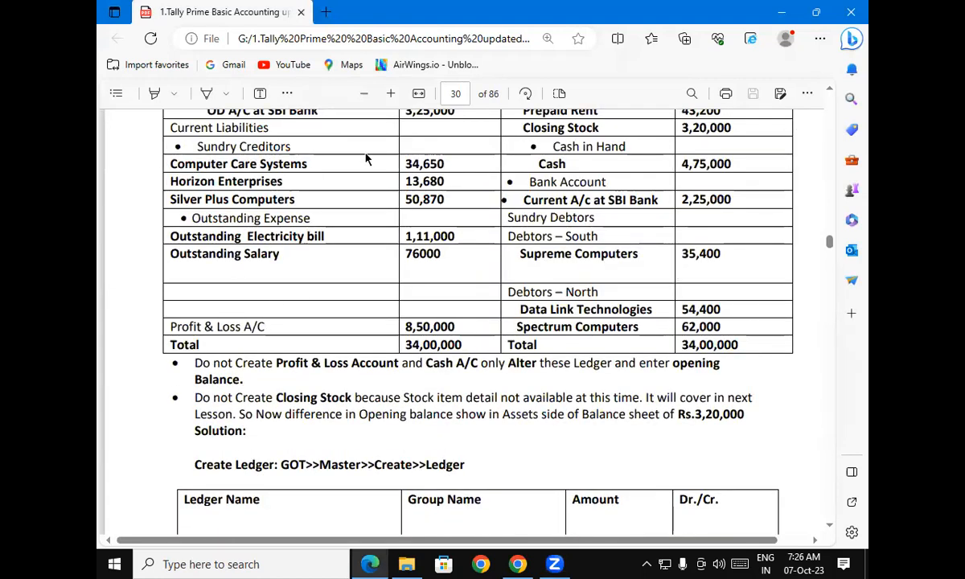
{"action": "scroll", "coordinate": [462, 176], "scroll_direction": "down", "scroll_amount": 15}
{"action": "scroll", "coordinate": [503, 255], "scroll_direction": "down", "scroll_amount": 6}
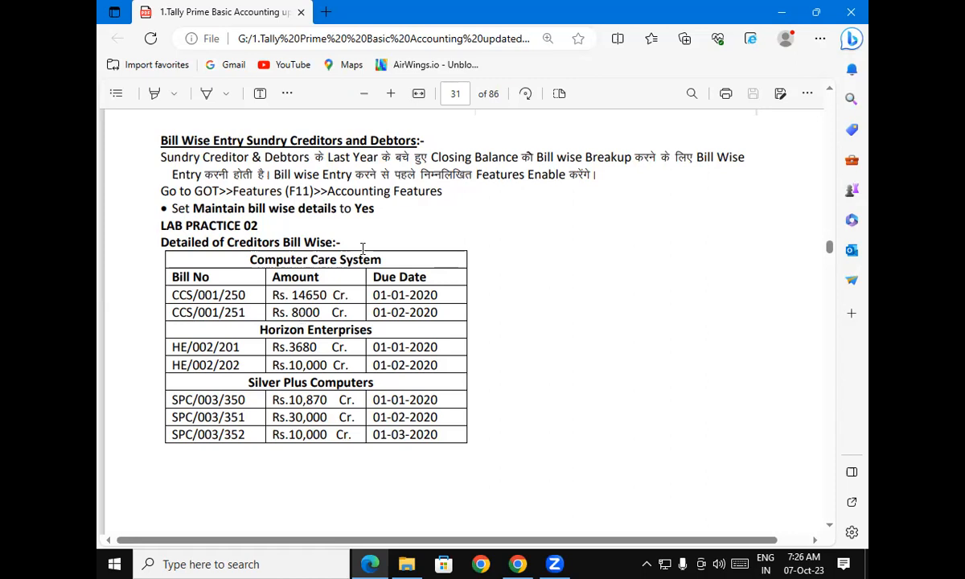
{"action": "left_click", "coordinate": [690, 556]}
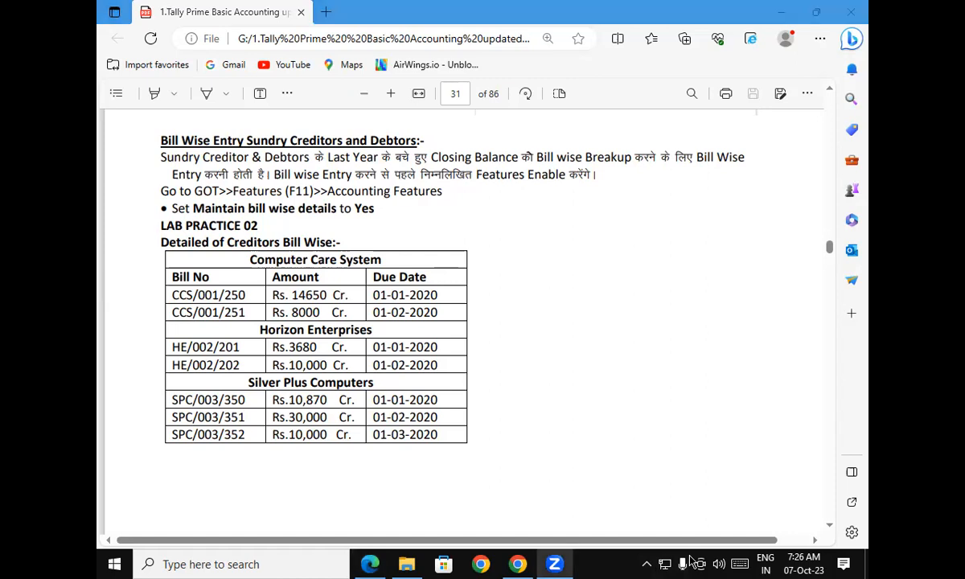
{"action": "mouse_move", "coordinate": [487, 298]}
{"action": "left_mouse_down"}
{"action": "mouse_move", "coordinate": [486, 310]}
{"action": "mouse_move", "coordinate": [515, 300]}
{"action": "left_mouse_up"}
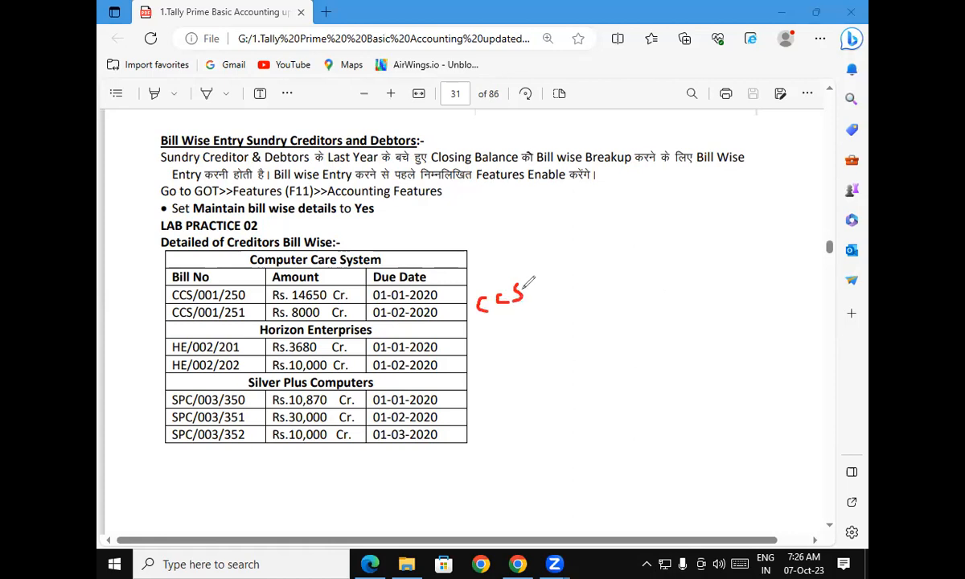
{"action": "left_click_drag", "start_coordinate": [532, 259], "coordinate": [537, 314]}
{"action": "left_click_drag", "start_coordinate": [558, 276], "coordinate": [584, 283]}
{"action": "left_click_drag", "start_coordinate": [599, 229], "coordinate": [603, 295]}
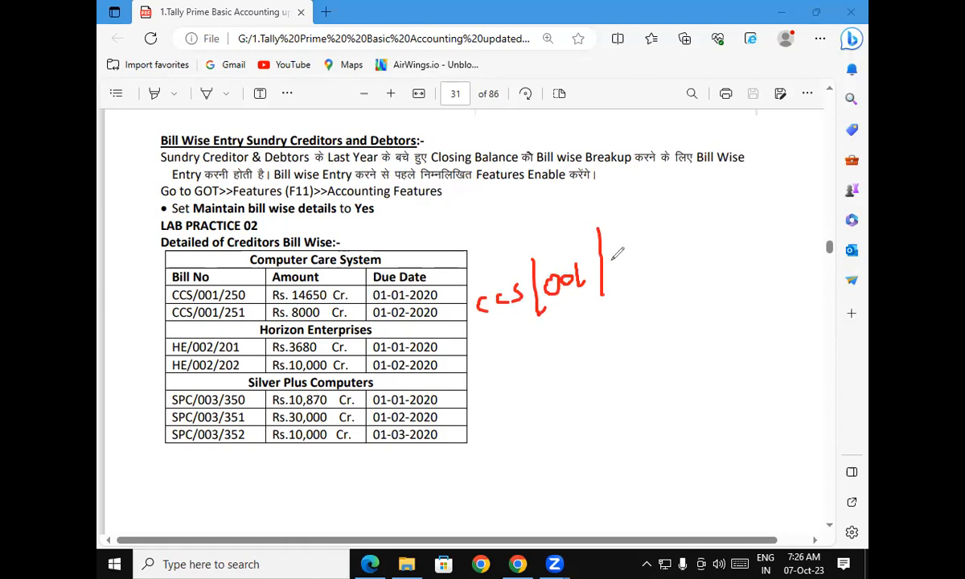
{"action": "mouse_move", "coordinate": [613, 256]}
{"action": "left_mouse_down"}
{"action": "mouse_move", "coordinate": [641, 272]}
{"action": "mouse_move", "coordinate": [652, 236]}
{"action": "mouse_move", "coordinate": [674, 254]}
{"action": "left_mouse_up"}
{"action": "mouse_move", "coordinate": [740, 186]}
{"action": "left_mouse_down"}
{"action": "mouse_move", "coordinate": [745, 218]}
{"action": "mouse_move", "coordinate": [777, 206]}
{"action": "mouse_move", "coordinate": [787, 180]}
{"action": "mouse_move", "coordinate": [809, 178]}
{"action": "mouse_move", "coordinate": [821, 160]}
{"action": "left_mouse_up"}
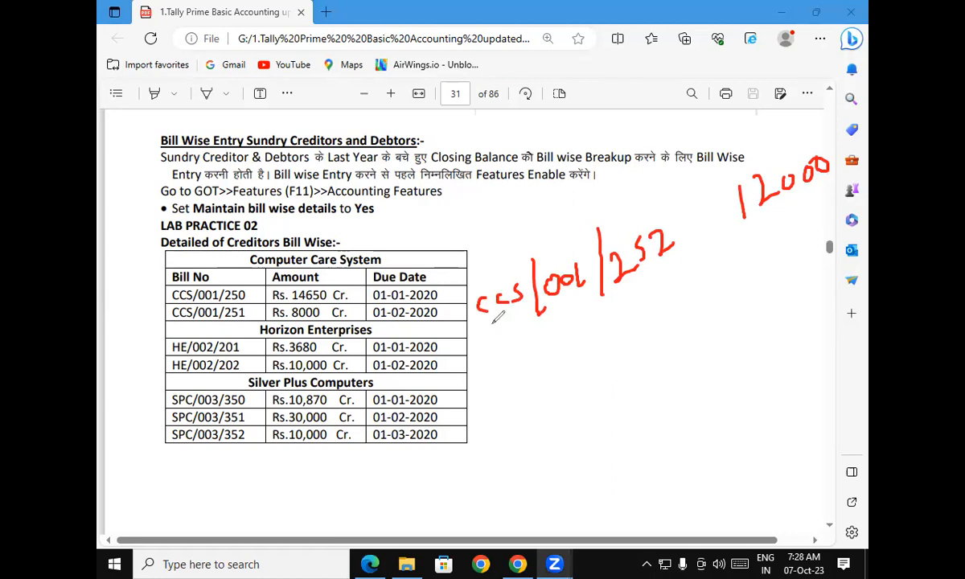
Step: Handwrite the amount 15480 above the example bill number, and clear all annotations from the page
{"action": "left_click", "coordinate": [514, 387]}
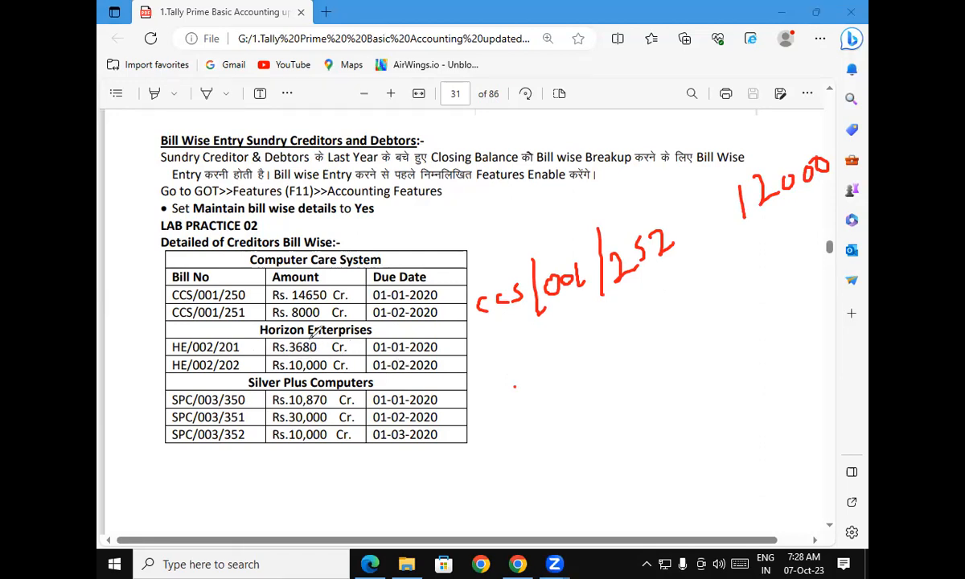
{"action": "mouse_move", "coordinate": [495, 203]}
{"action": "left_mouse_down"}
{"action": "mouse_move", "coordinate": [493, 230]}
{"action": "mouse_move", "coordinate": [531, 211]}
{"action": "mouse_move", "coordinate": [519, 229]}
{"action": "left_mouse_up"}
{"action": "mouse_move", "coordinate": [555, 187]}
{"action": "left_mouse_down"}
{"action": "mouse_move", "coordinate": [555, 208]}
{"action": "mouse_move", "coordinate": [565, 170]}
{"action": "mouse_move", "coordinate": [587, 157]}
{"action": "mouse_move", "coordinate": [625, 171]}
{"action": "mouse_move", "coordinate": [606, 171]}
{"action": "left_mouse_up"}
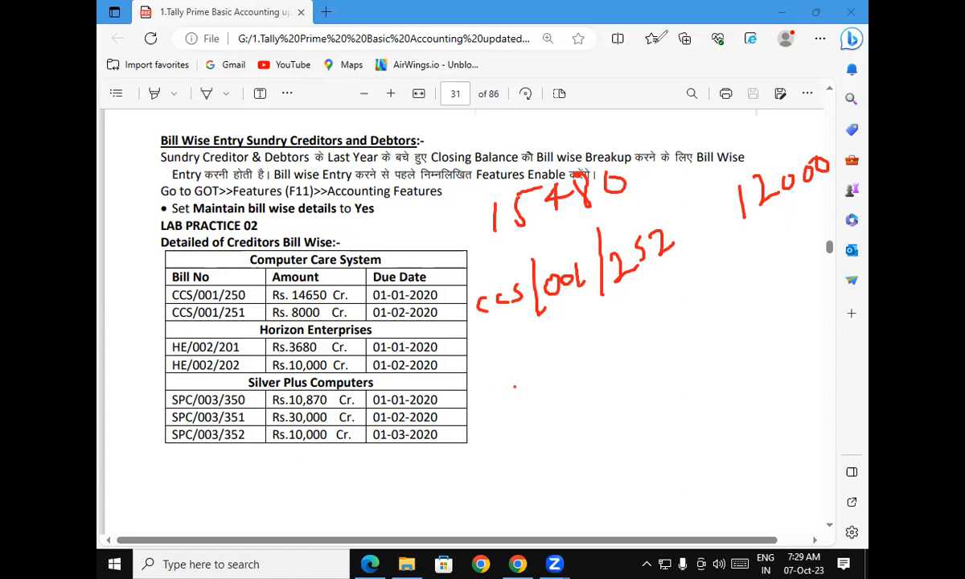
{"action": "key", "text": "Escape"}
{"action": "scroll", "coordinate": [616, 400], "scroll_direction": "down", "scroll_amount": 2}
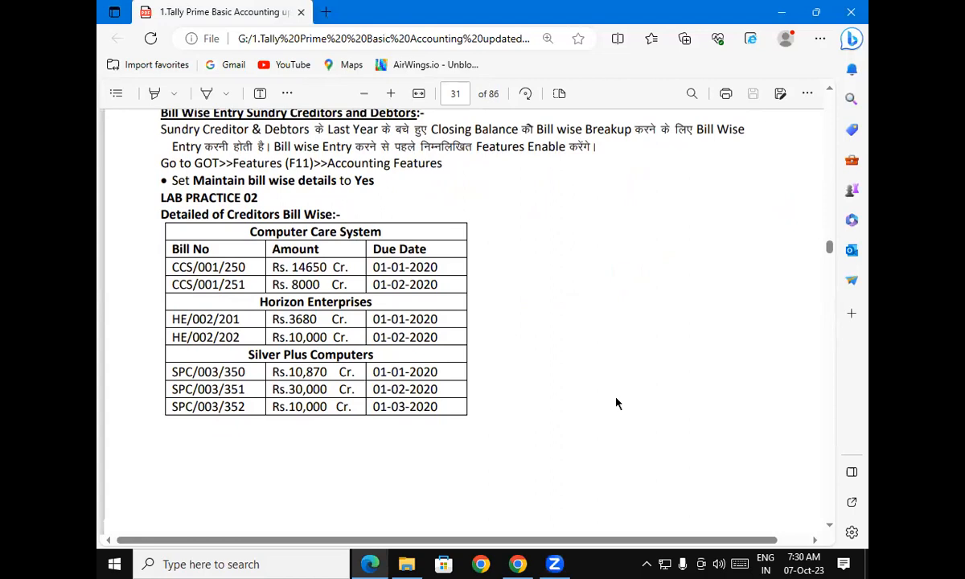
{"action": "scroll", "coordinate": [616, 402], "scroll_direction": "up", "scroll_amount": 1}
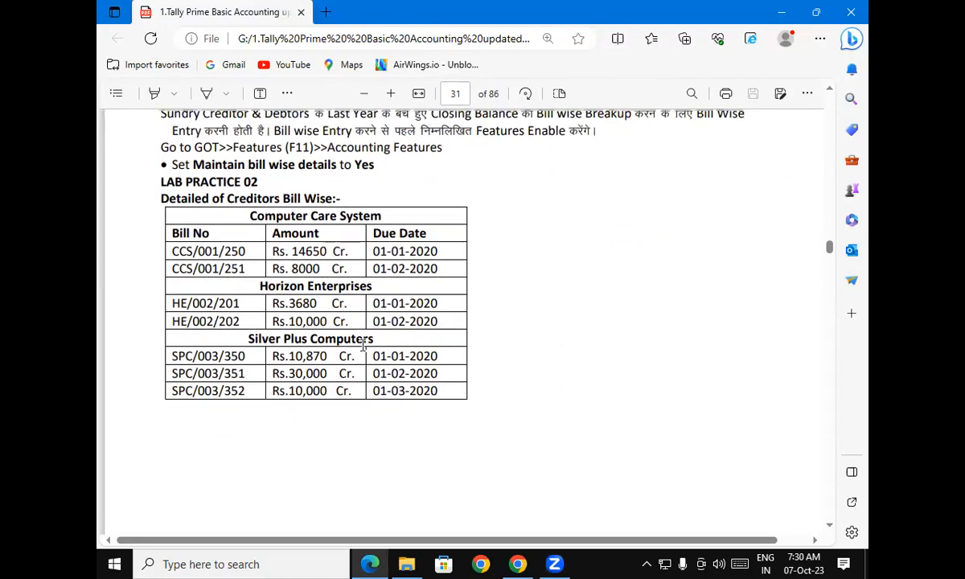
{"action": "scroll", "coordinate": [692, 299], "scroll_direction": "up", "scroll_amount": 2}
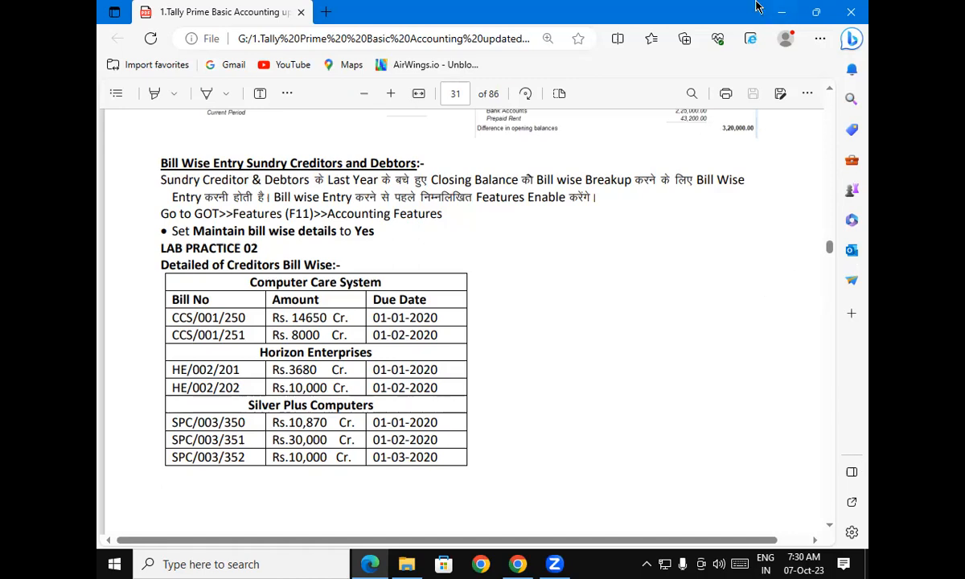
Step: Switch from the PDF notes to TallyPrime and start it in Educational Mode
{"action": "left_click", "coordinate": [782, 12]}
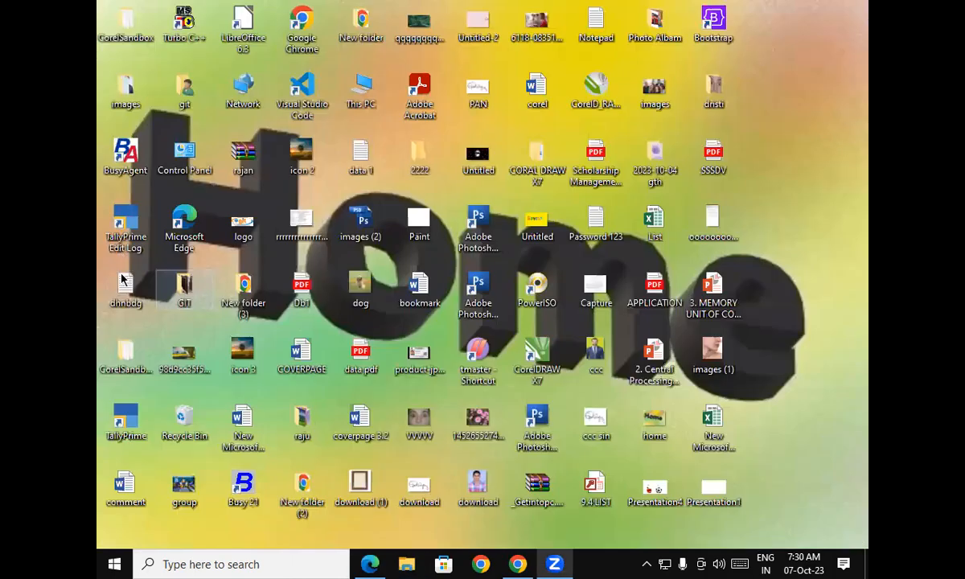
{"action": "double_click", "coordinate": [122, 435]}
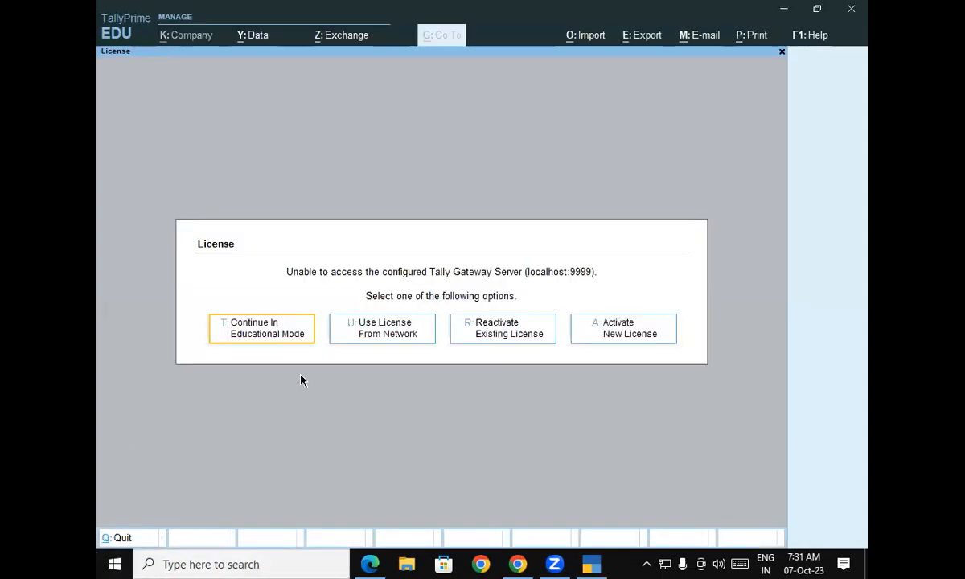
{"action": "left_click", "coordinate": [269, 338]}
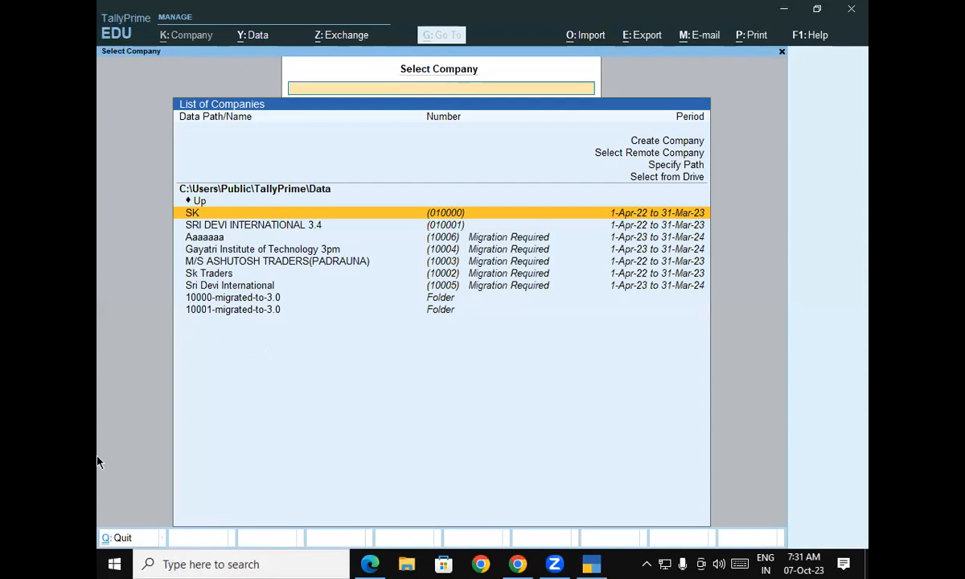
Step: Load the company Gayatri Computer LTd from the tally4pmsr folder on drive D
{"action": "key", "text": "Up"}
{"action": "key", "text": "Up"}
{"action": "key", "text": "Up"}
{"action": "key", "text": "Return"}
{"action": "key", "text": "Down"}
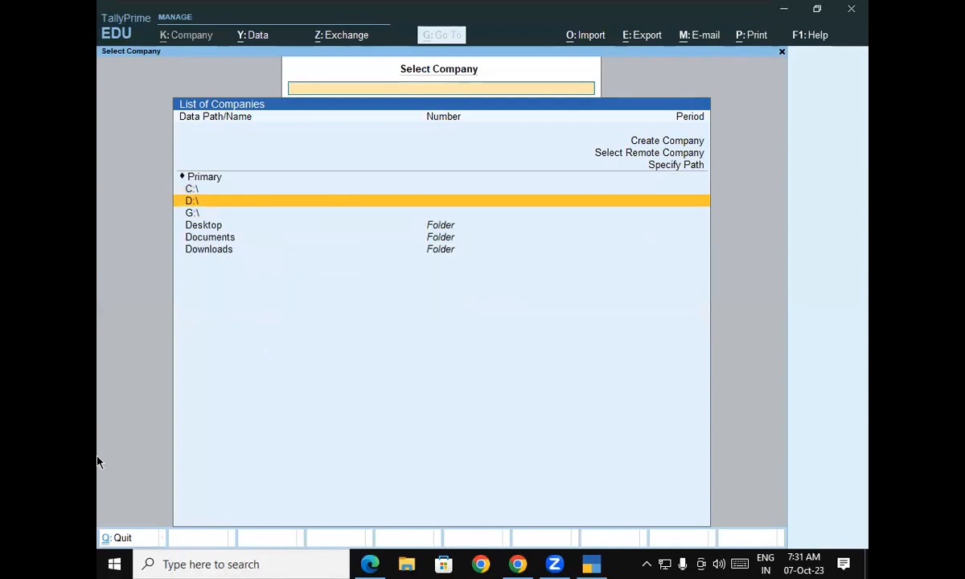
{"action": "key", "text": "Return"}
{"action": "key", "text": "Down"}
{"action": "key", "text": "Down"}
{"action": "key", "text": "Down"}
{"action": "key", "text": "Down"}
{"action": "key", "text": "Down"}
{"action": "key", "text": "Down"}
{"action": "key", "text": "Down"}
{"action": "key", "text": "Down"}
{"action": "key", "text": "Down"}
{"action": "key", "text": "Down"}
{"action": "key", "text": "Down"}
{"action": "key", "text": "Down"}
{"action": "key", "text": "Down"}
{"action": "key", "text": "Down"}
{"action": "key", "text": "Down"}
{"action": "key", "text": "Down"}
{"action": "key", "text": "Down"}
{"action": "key", "text": "Down"}
{"action": "key", "text": "Down"}
{"action": "key", "text": "Down"}
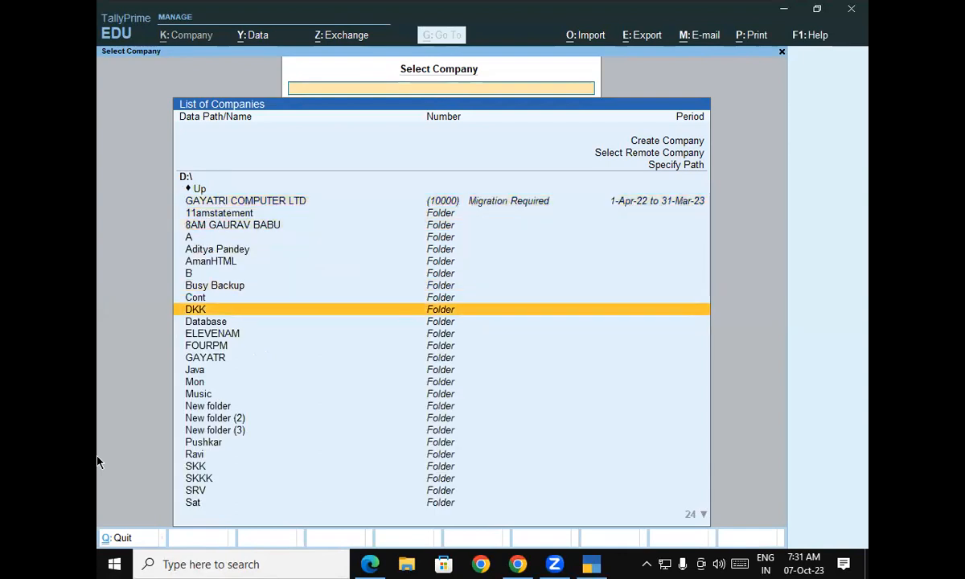
{"action": "key", "text": "Down"}
{"action": "key", "text": "Down"}
{"action": "key", "text": "Down"}
{"action": "key", "text": "Down"}
{"action": "key", "text": "Down"}
{"action": "key", "text": "Down"}
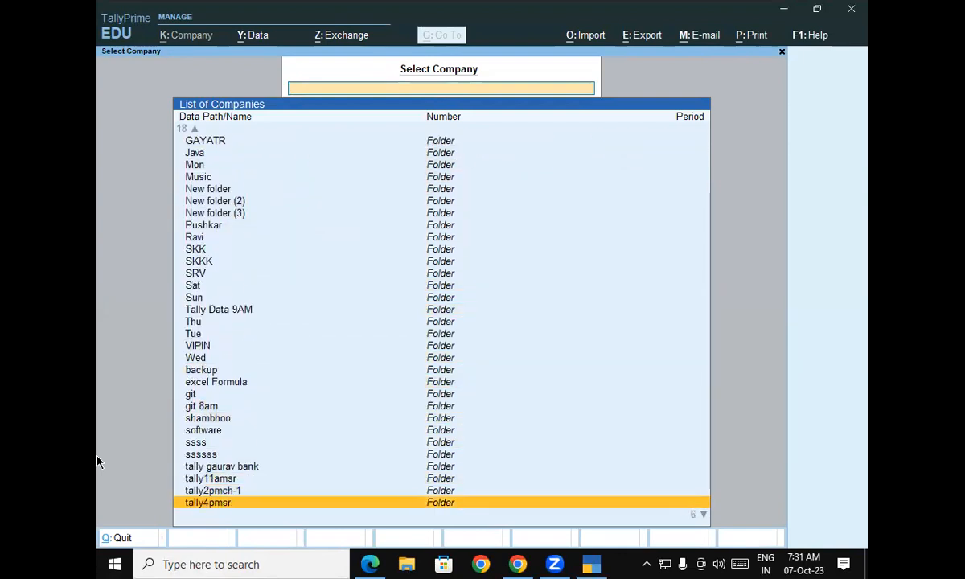
{"action": "key", "text": "Return"}
{"action": "key", "text": "Return"}
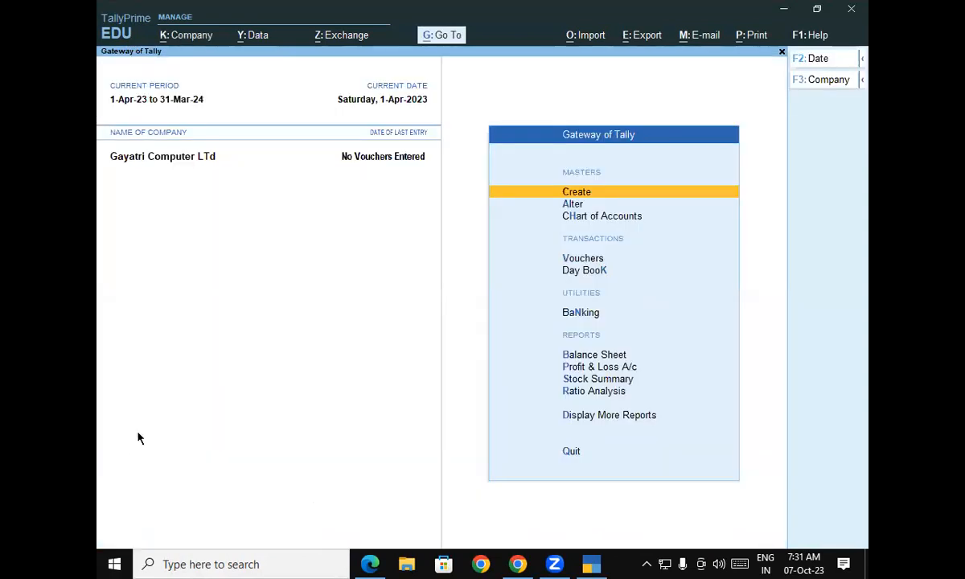
Step: Open the Computer Care System ledger for alteration
{"action": "key", "text": "Down"}
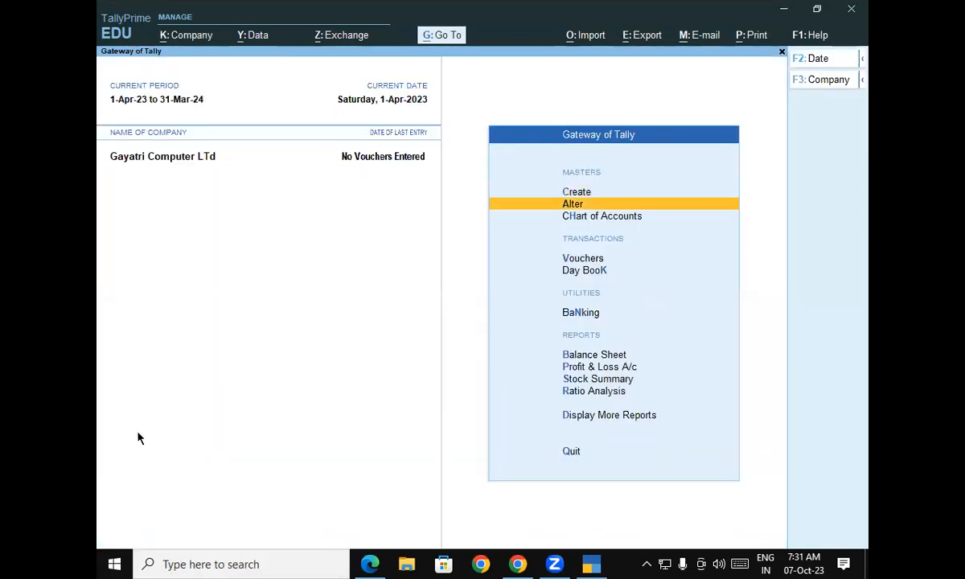
{"action": "key", "text": "Return"}
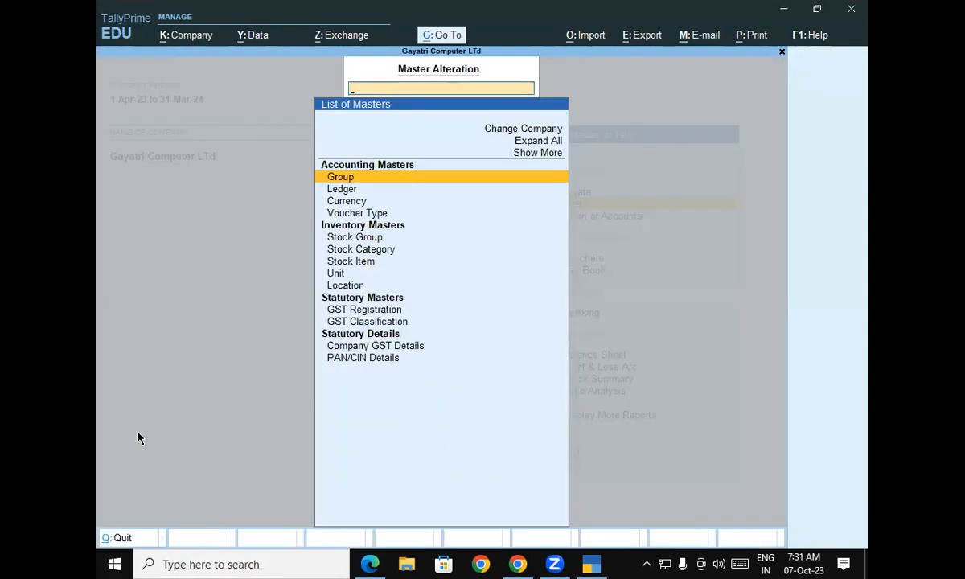
{"action": "key", "text": "Escape"}
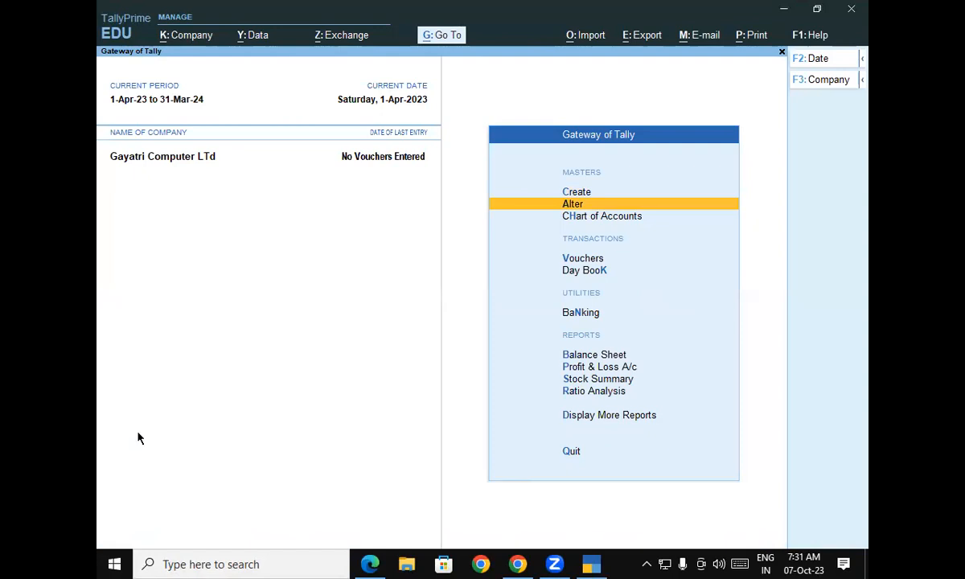
{"action": "key", "text": "Return"}
{"action": "key", "text": "Down"}
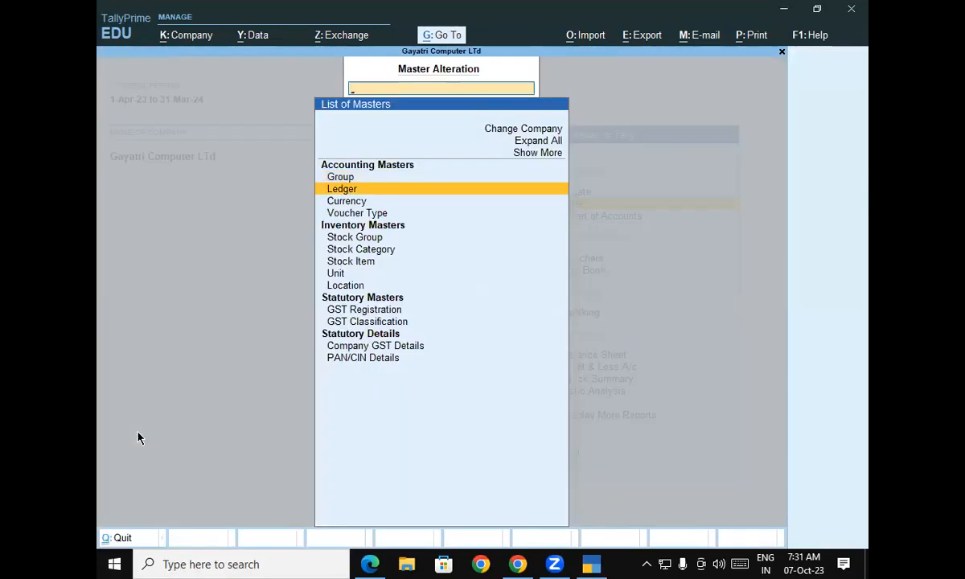
{"action": "key", "text": "Return"}
{"action": "key", "text": "Down"}
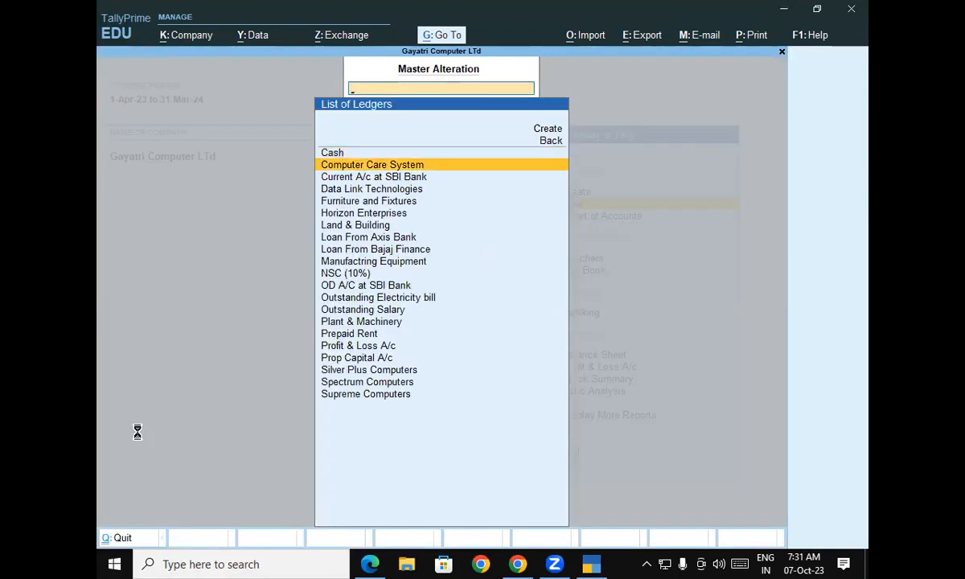
{"action": "key", "text": "Return"}
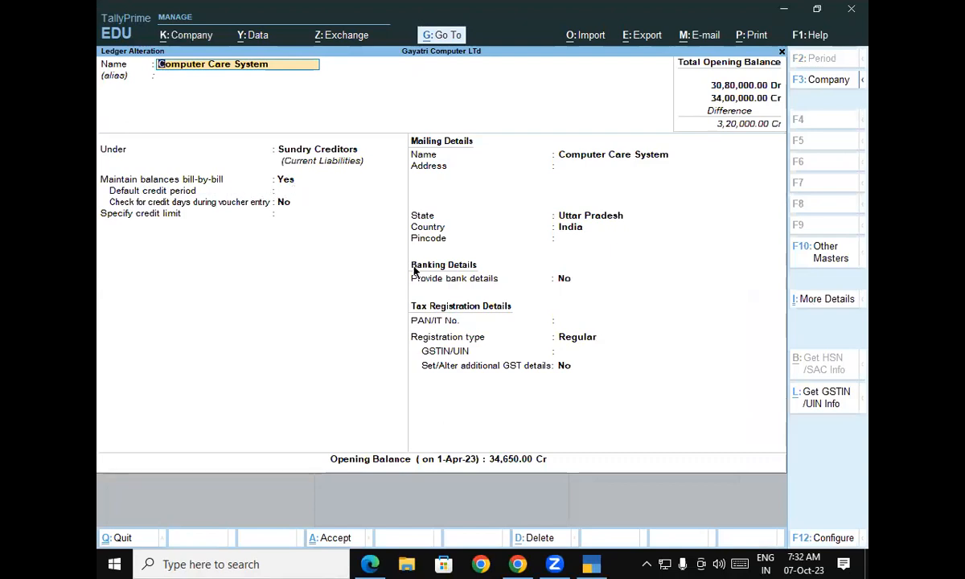
Step: Check the Enable Bill-wise entry setting in the company features of Gayatri Computer LTd
{"action": "key", "text": "F11"}
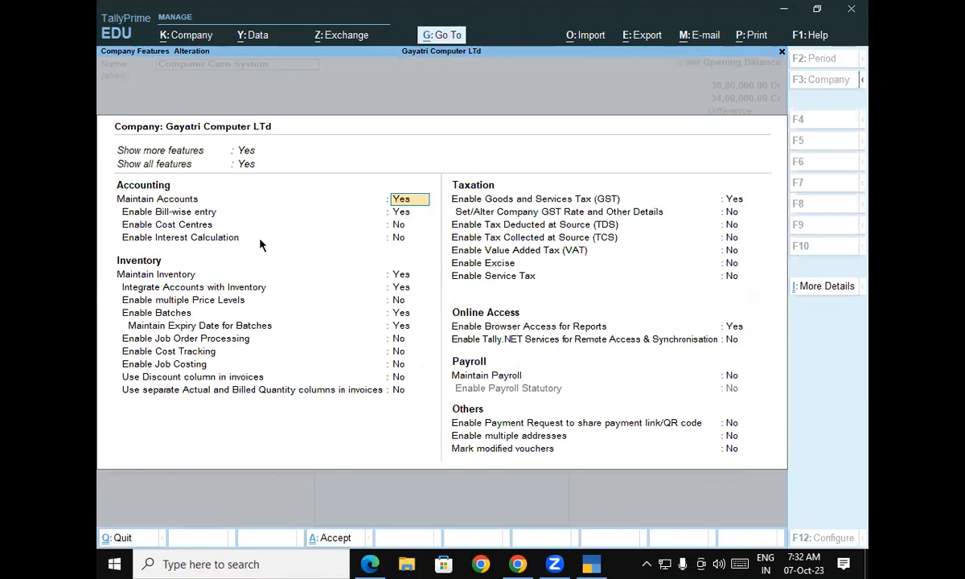
{"action": "key", "text": "BackSpace"}
{"action": "key", "text": "Escape"}
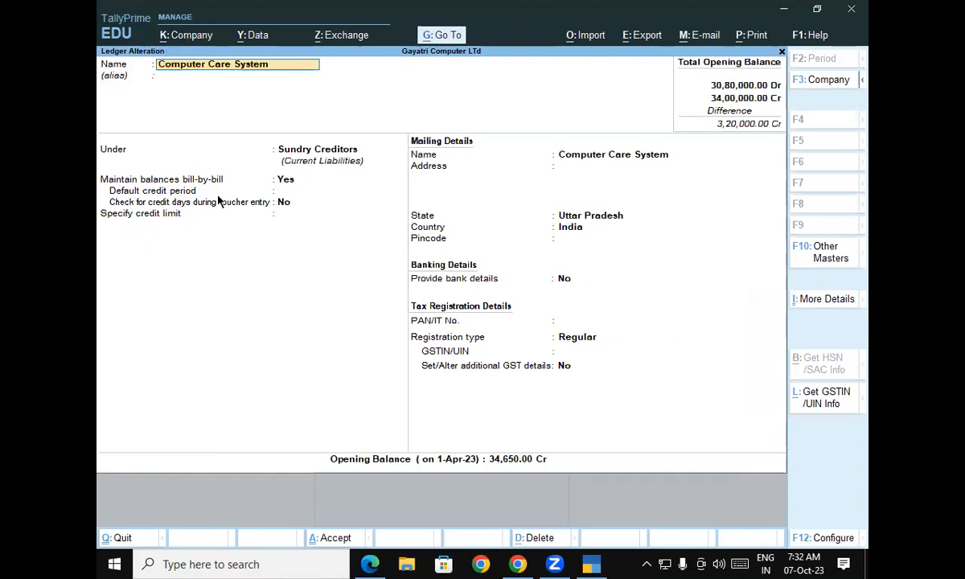
{"action": "key", "text": "F11"}
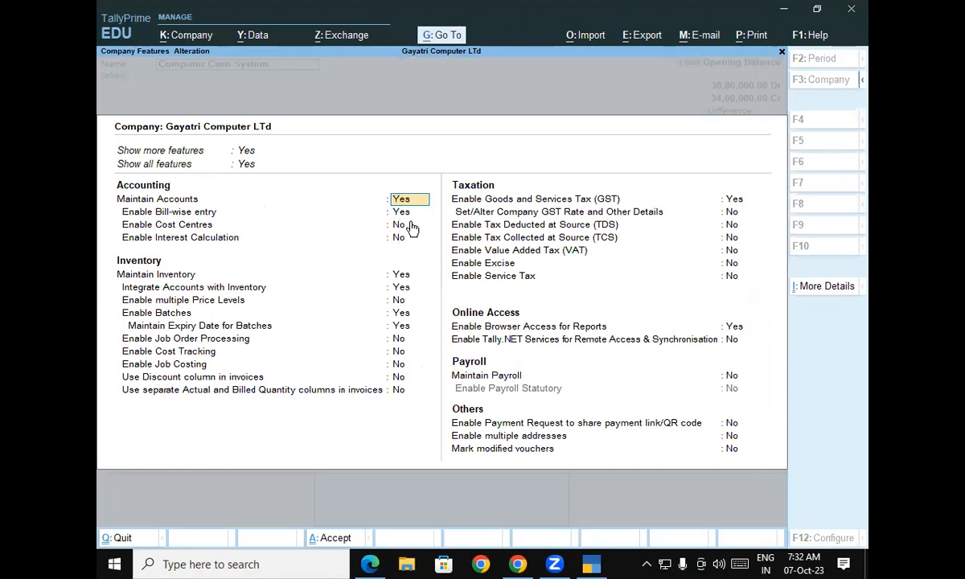
{"action": "key", "text": "ctrl"}
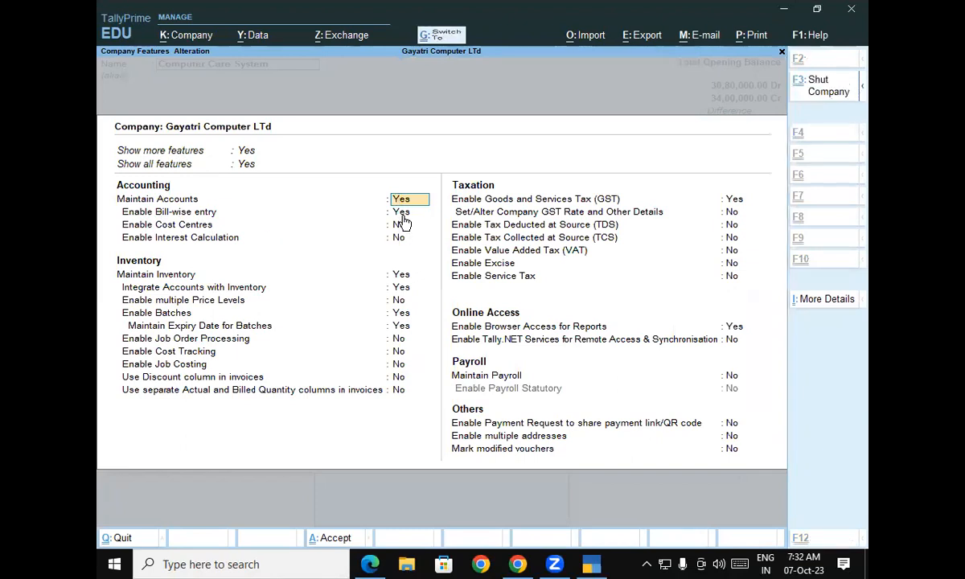
Step: Accept the company features and open the bill-wise breakup of Computer Care System's opening balance
{"action": "key", "text": "ctrl+a"}
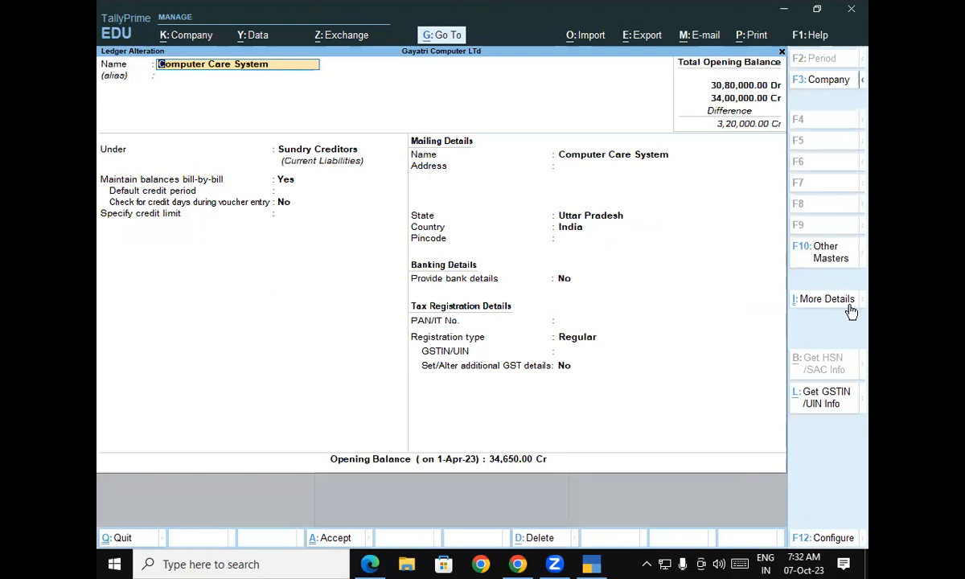
{"action": "key", "text": "ctrl+a"}
{"action": "left_click", "coordinate": [519, 460]}
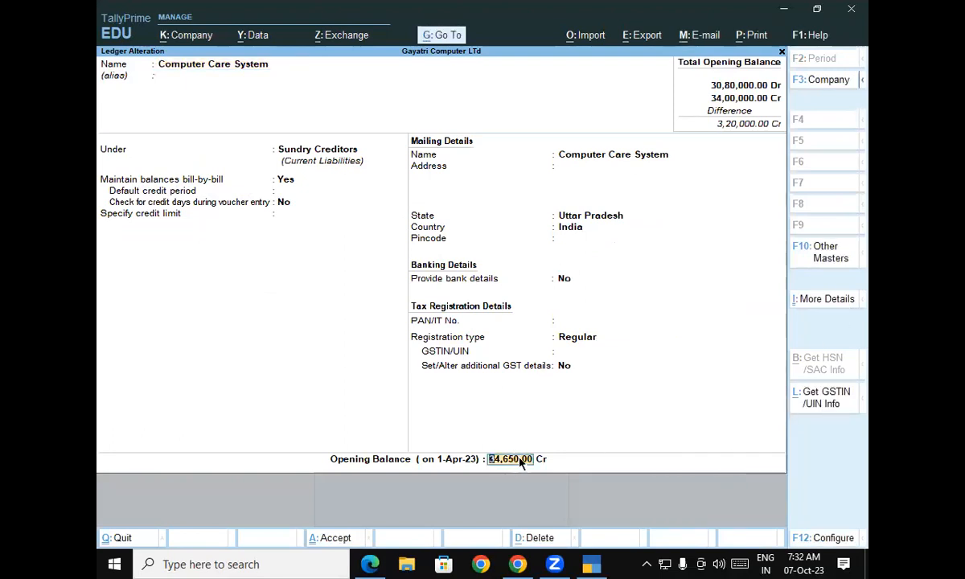
{"action": "key", "text": "Return"}
{"action": "key", "text": "Return"}
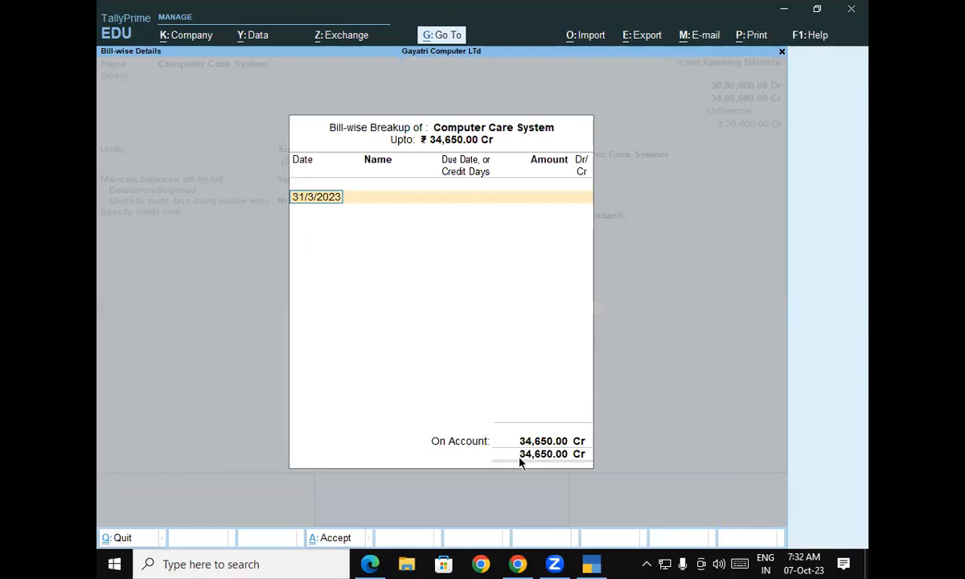
Step: Enter bill CCS/001/250 dated 31/3/2023 for 14,650 Cr in the Computer Care System breakup
{"action": "key", "text": "Return"}
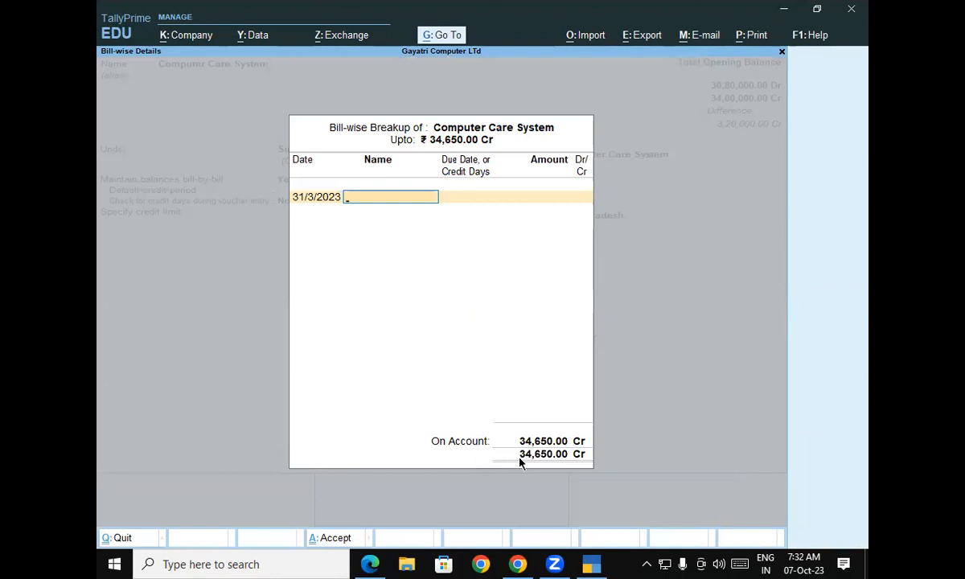
{"action": "type", "text": "CCS/001/250"}
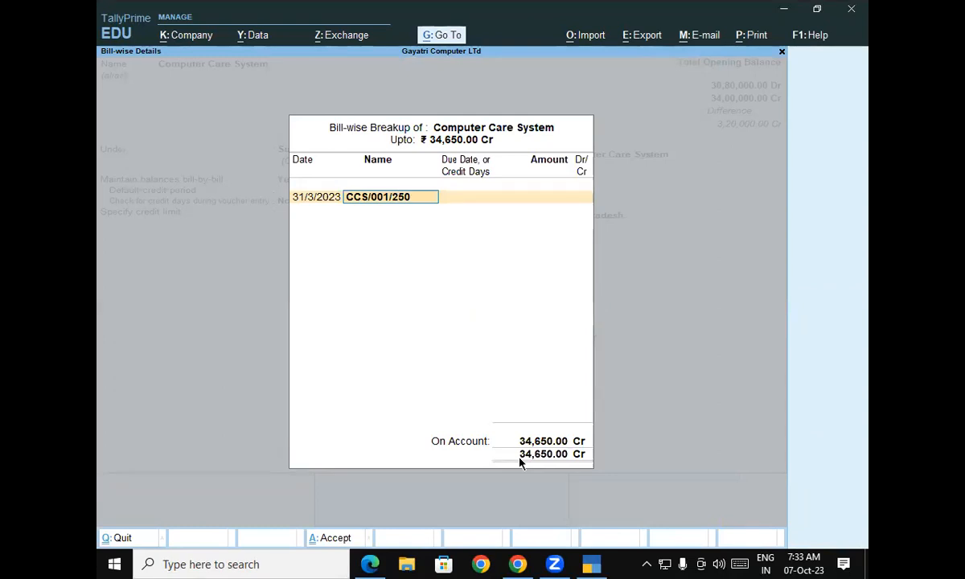
{"action": "key", "text": "Return"}
{"action": "key", "text": "Return"}
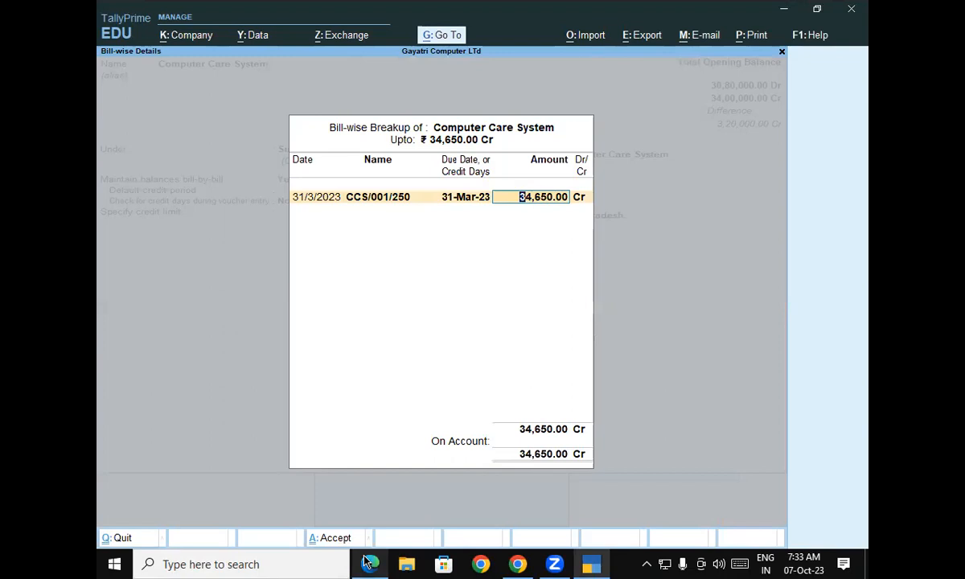
{"action": "type", "text": "14650"}
{"action": "key", "text": "Return"}
{"action": "key", "text": "Return"}
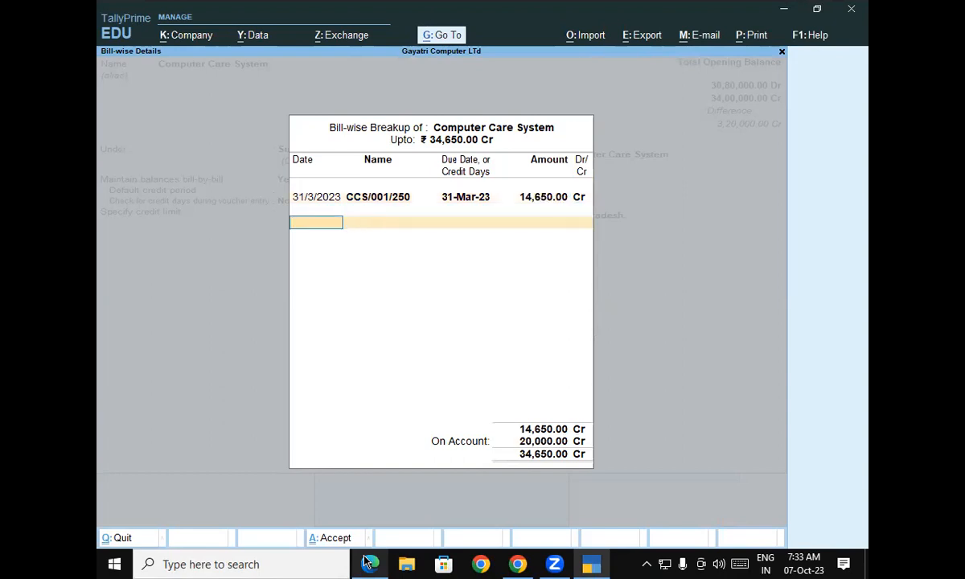
Step: Add bill CCS/001/251 dated 1/4/2022 for 8,000 Cr to the Computer Care System breakup
{"action": "type", "text": "1"}
{"action": "key", "text": "Return"}
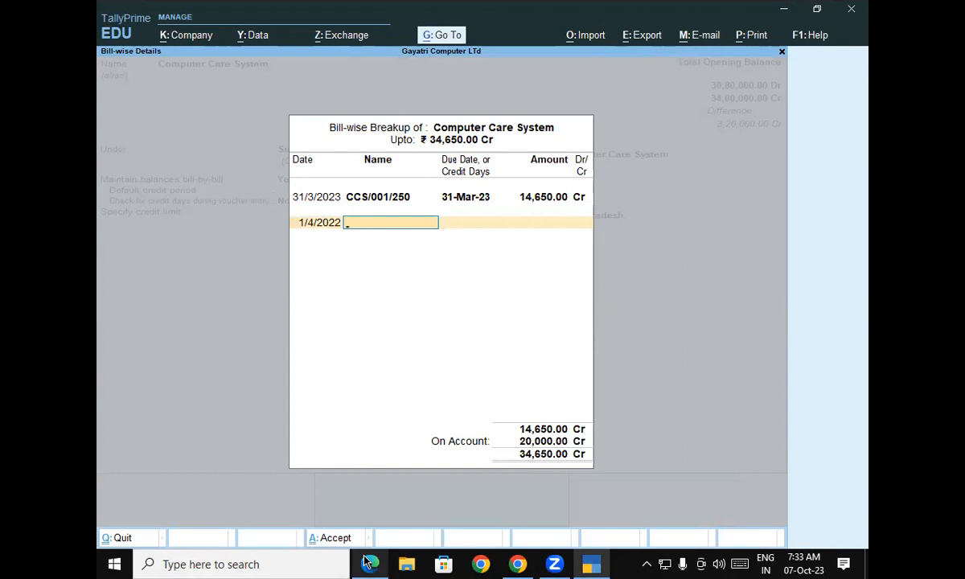
{"action": "type", "text": "CCS/25"}
{"action": "key", "text": "BackSpace"}
{"action": "key", "text": "BackSpace"}
{"action": "type", "text": "001/251"}
{"action": "key", "text": "Return"}
{"action": "key", "text": "Return"}
{"action": "type", "text": "8,000"}
{"action": "key", "text": "Return"}
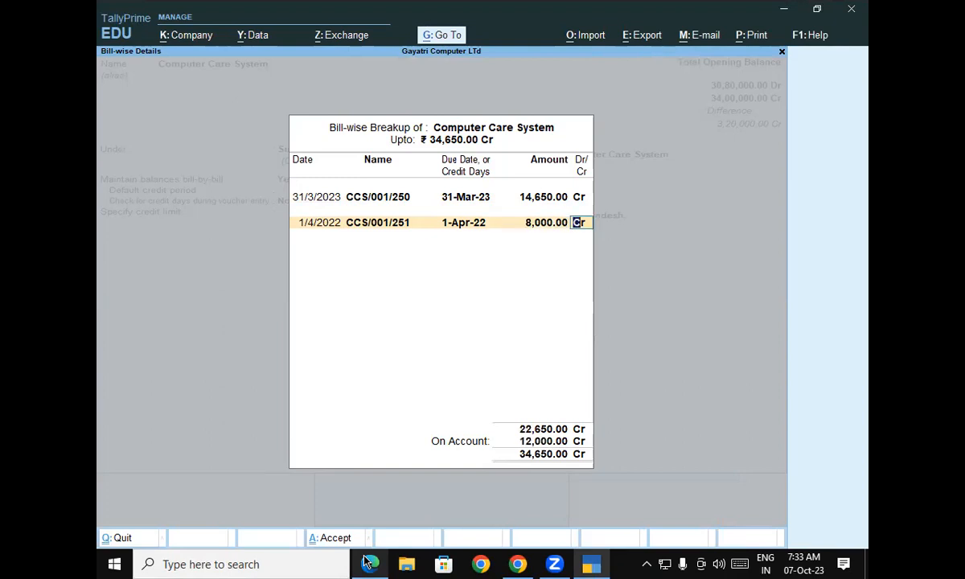
{"action": "key", "text": "Return"}
Step: Add bill CCS/001/252 dated 1/4/2022 for the remaining 12,000 Cr and save the Computer Care System ledger
{"action": "type", "text": "1"}
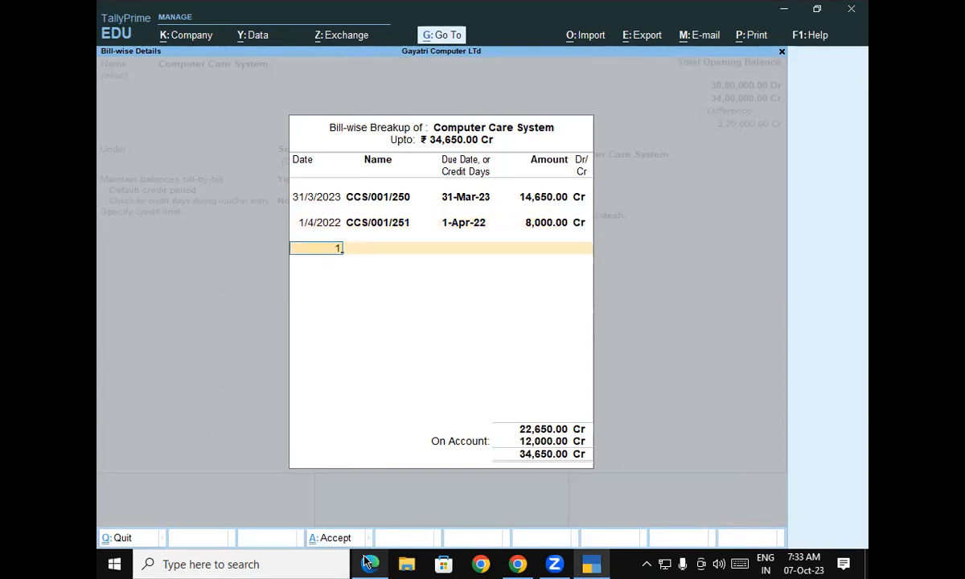
{"action": "key", "text": "Return"}
{"action": "type", "text": "CC"}
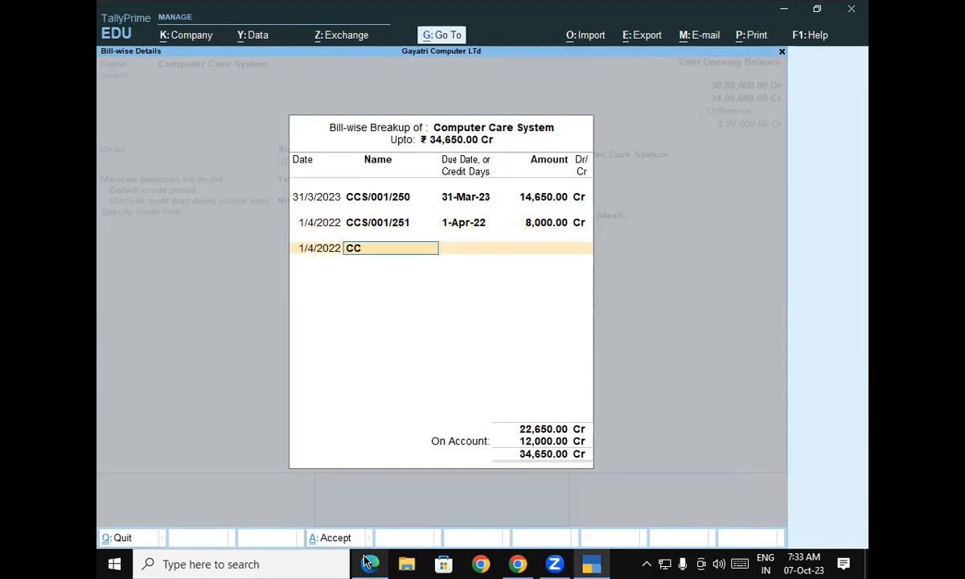
{"action": "type", "text": "S/001/252"}
{"action": "key", "text": "Return"}
{"action": "key", "text": "Return"}
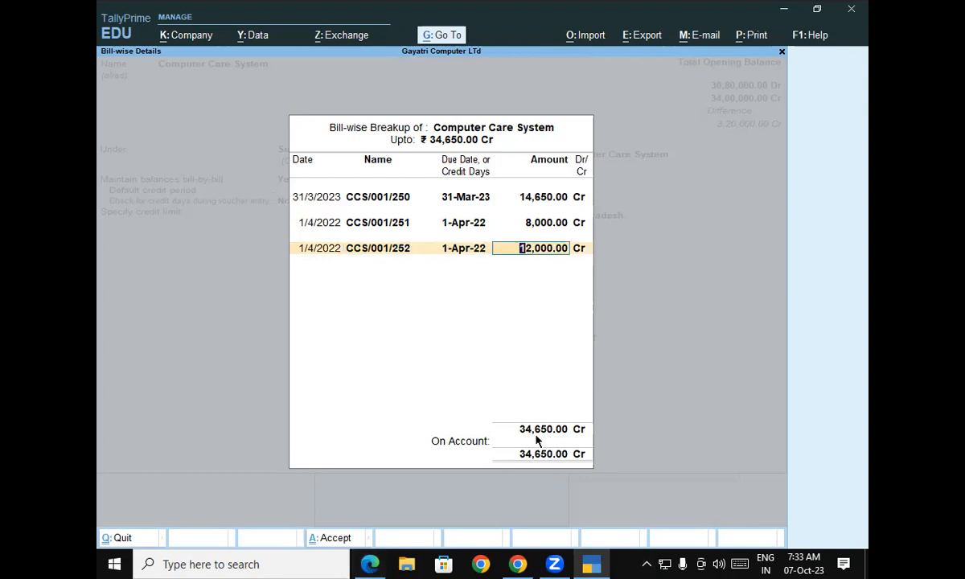
{"action": "key", "text": "Return"}
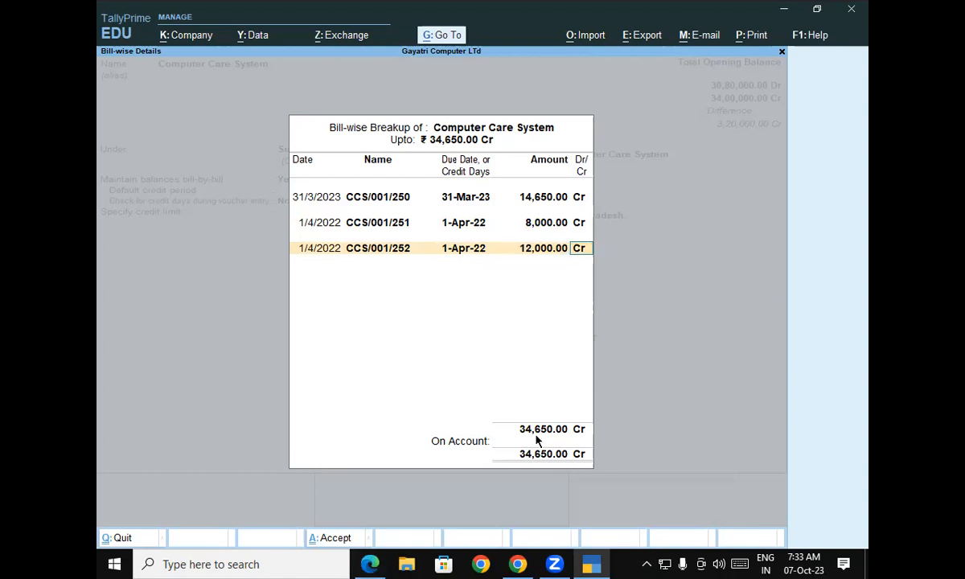
{"action": "key", "text": "Return"}
{"action": "key", "text": "Return"}
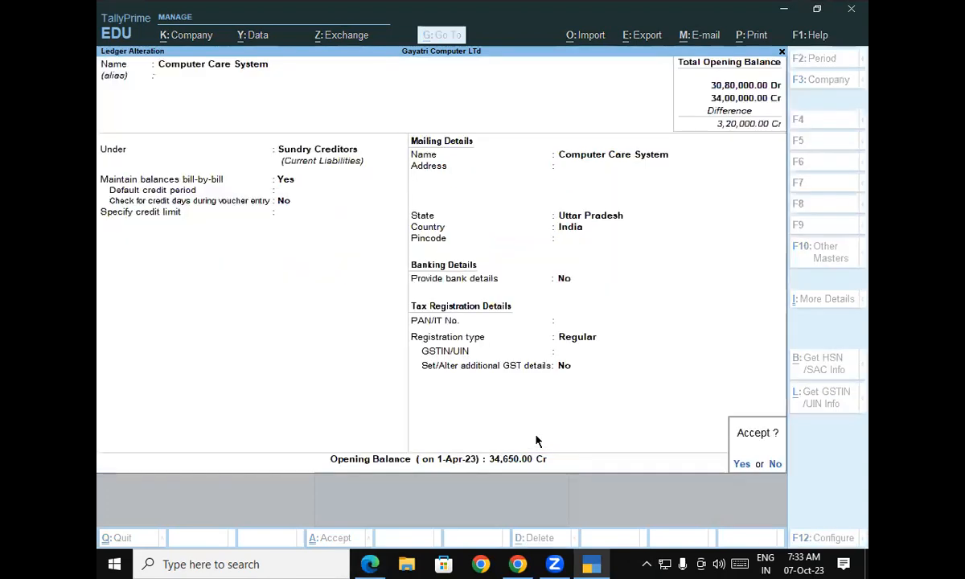
{"action": "key", "text": "Return"}
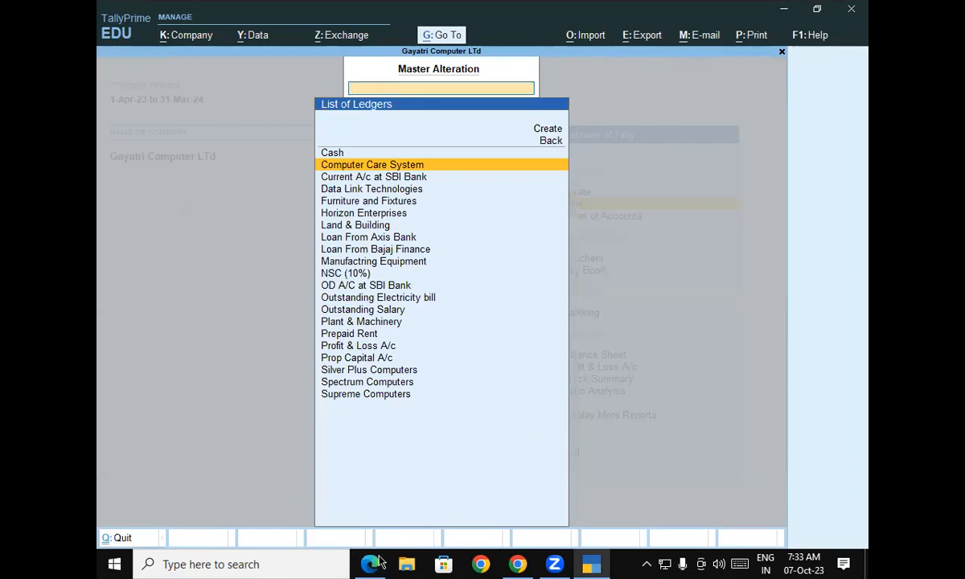
Step: Open the Horizon Enterprises ledger for alteration and bring up the bill-wise breakup of its opening balance
{"action": "left_click", "coordinate": [591, 564]}
{"action": "left_click", "coordinate": [591, 564]}
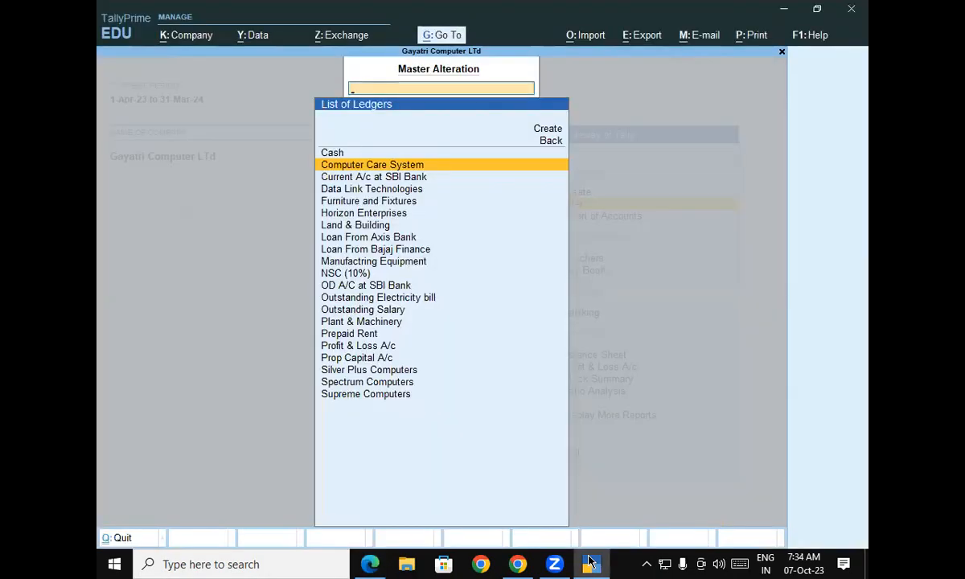
{"action": "key", "text": "Down"}
{"action": "key", "text": "Down"}
{"action": "key", "text": "Down"}
{"action": "key", "text": "Down"}
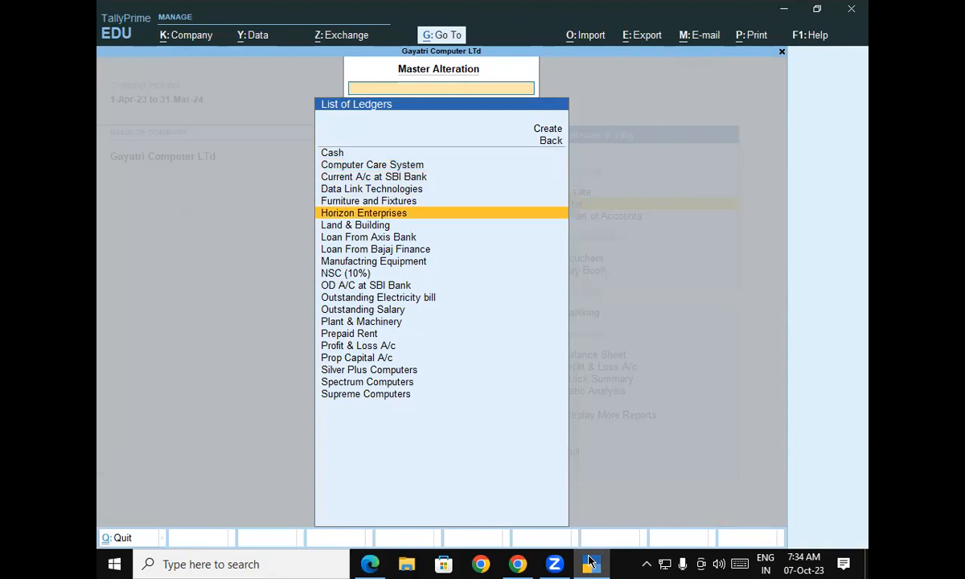
{"action": "key", "text": "Return"}
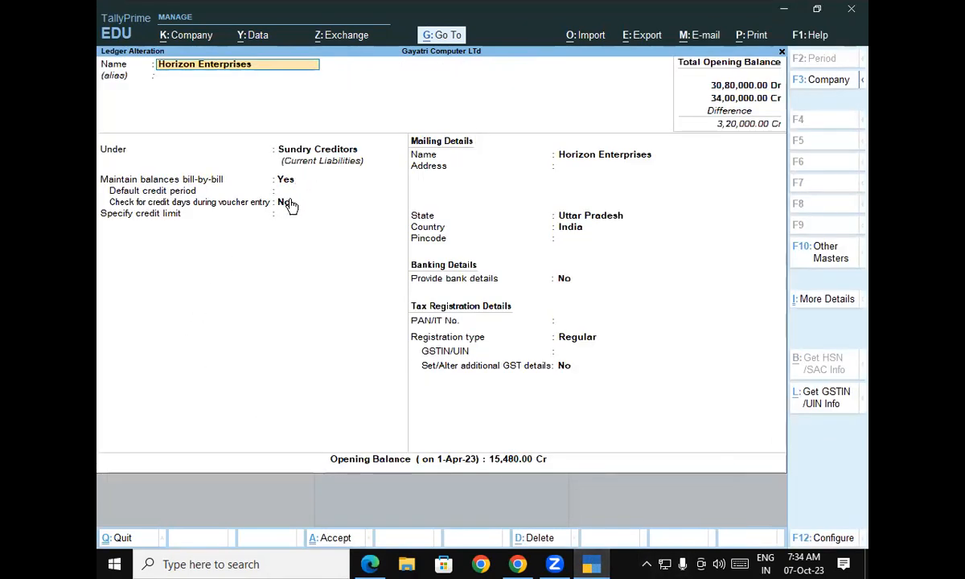
{"action": "key", "text": "ctrl+a"}
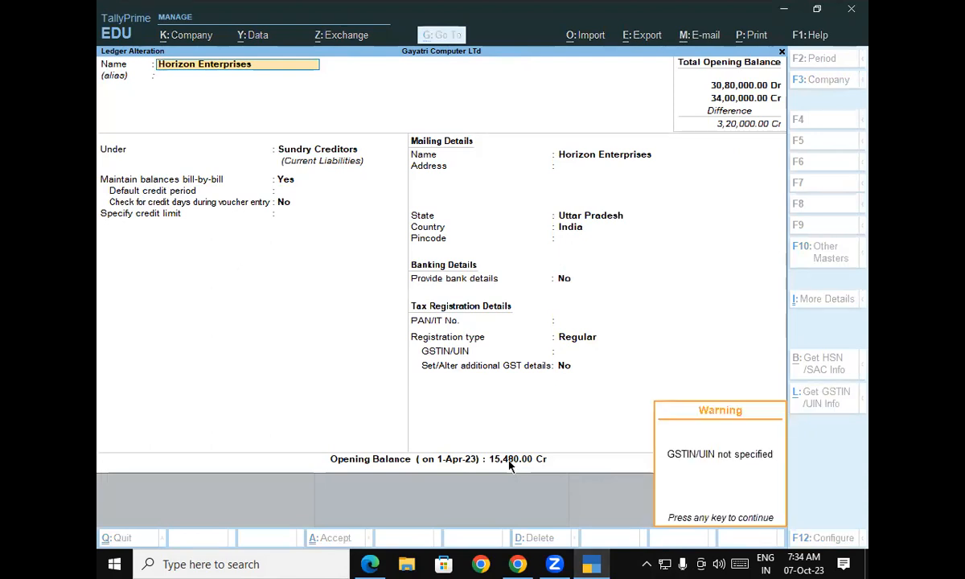
{"action": "key", "text": "Return"}
{"action": "key", "text": "Return"}
{"action": "key", "text": "Return"}
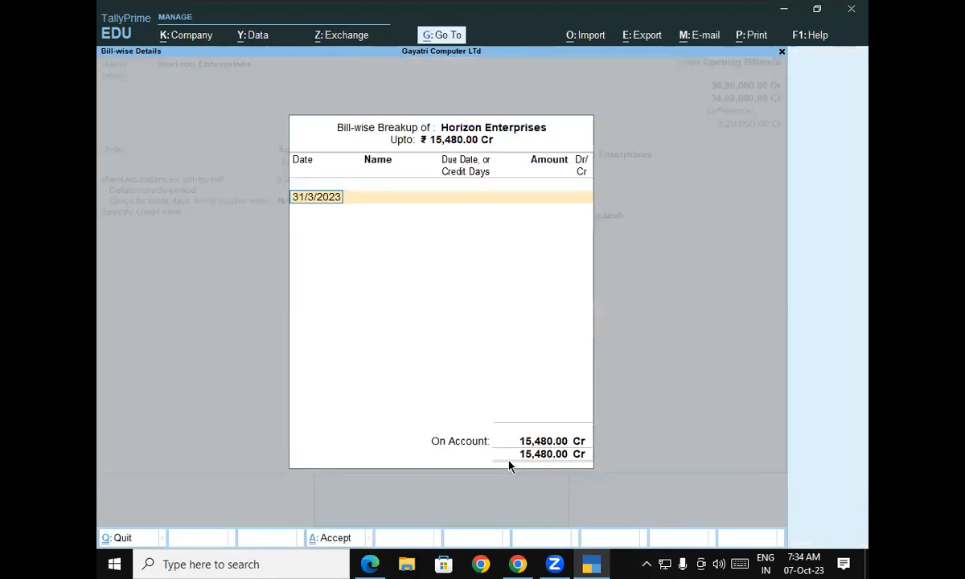
Step: Enter bill HE/002/201 dated 31/3/2023 for 3,480 Cr in the Horizon Enterprises breakup
{"action": "key", "text": "Return"}
{"action": "type", "text": "H"}
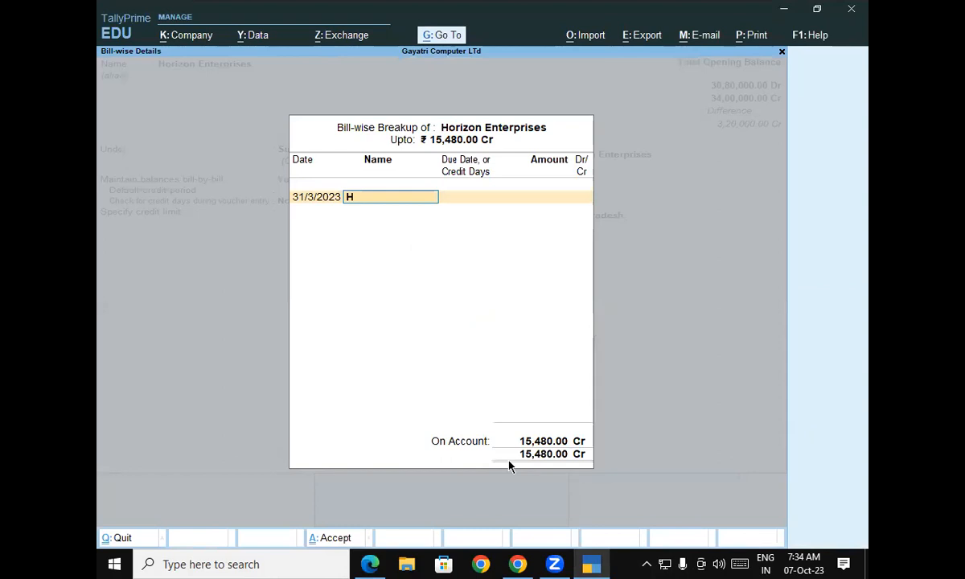
{"action": "type", "text": "E/002/201"}
{"action": "key", "text": "Return"}
{"action": "key", "text": "Return"}
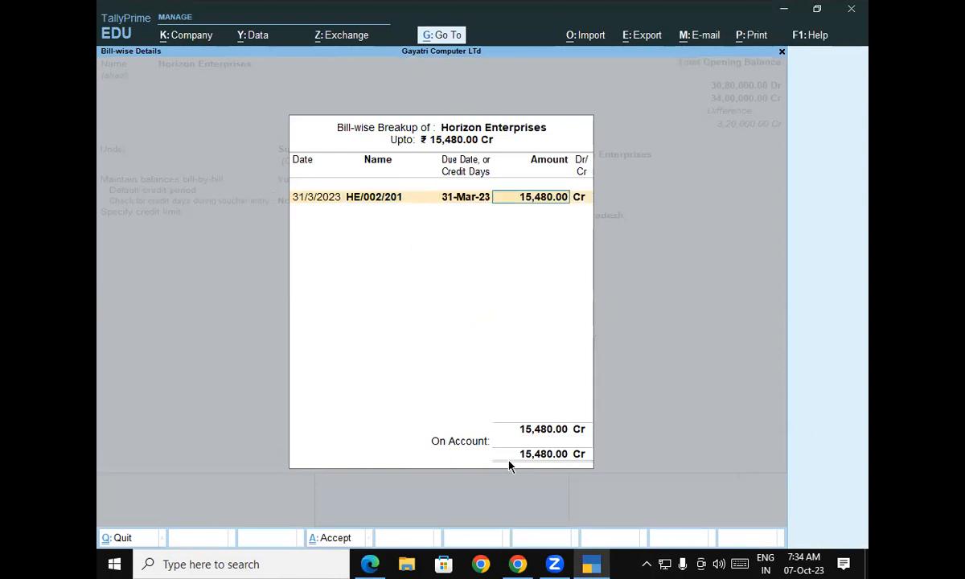
{"action": "type", "text": "3480"}
{"action": "key", "text": "Return"}
{"action": "key", "text": "Return"}
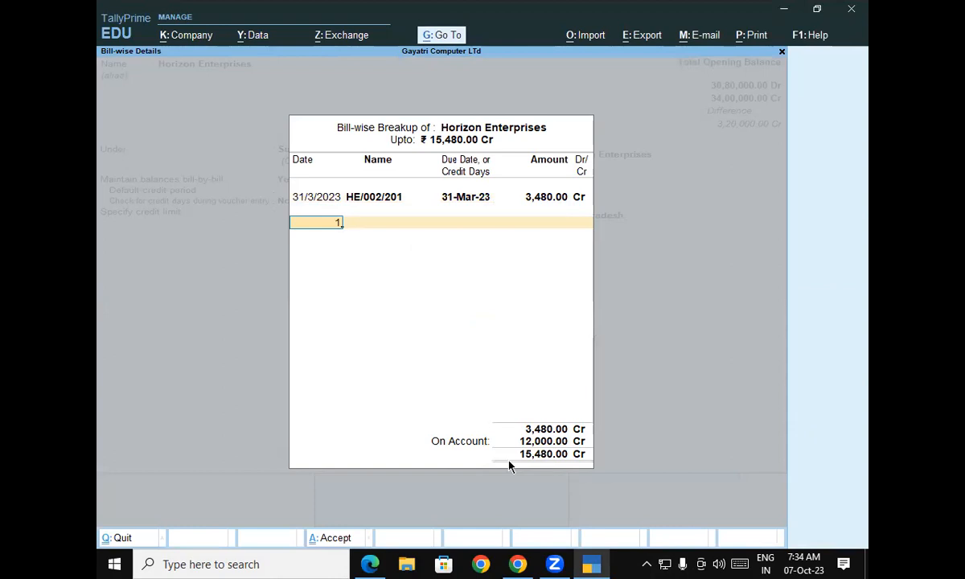
Step: Add bill HE/002/202 dated 1/4/2022 for the remaining 12,000 Cr and save the Horizon Enterprises ledger
{"action": "type", "text": "1"}
{"action": "key", "text": "Return"}
{"action": "type", "text": "HE/"}
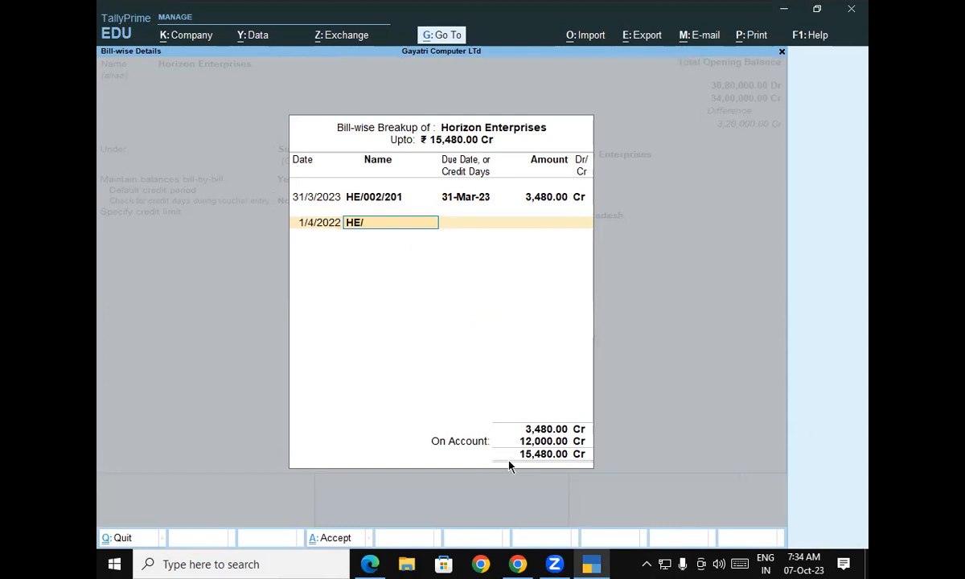
{"action": "type", "text": "002/5"}
{"action": "type", "text": "0"}
{"action": "key", "text": "BackSpace"}
{"action": "key", "text": "BackSpace"}
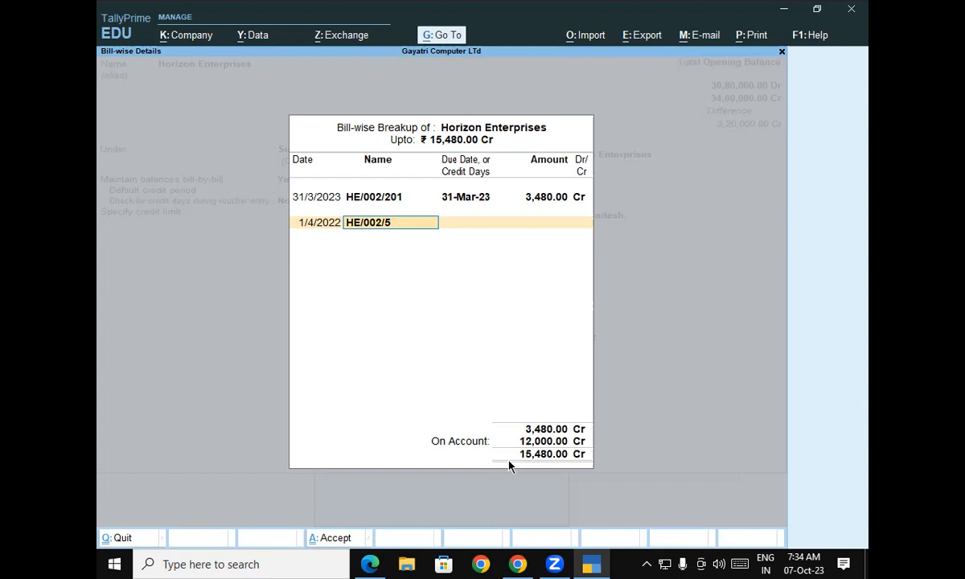
{"action": "type", "text": "202"}
{"action": "key", "text": "Return"}
{"action": "key", "text": "Return"}
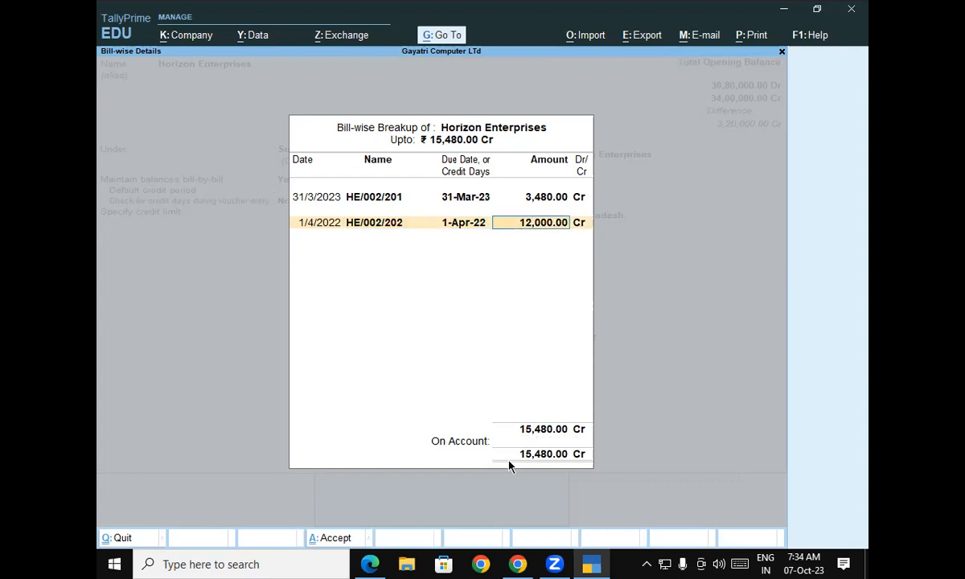
{"action": "key", "text": "Return"}
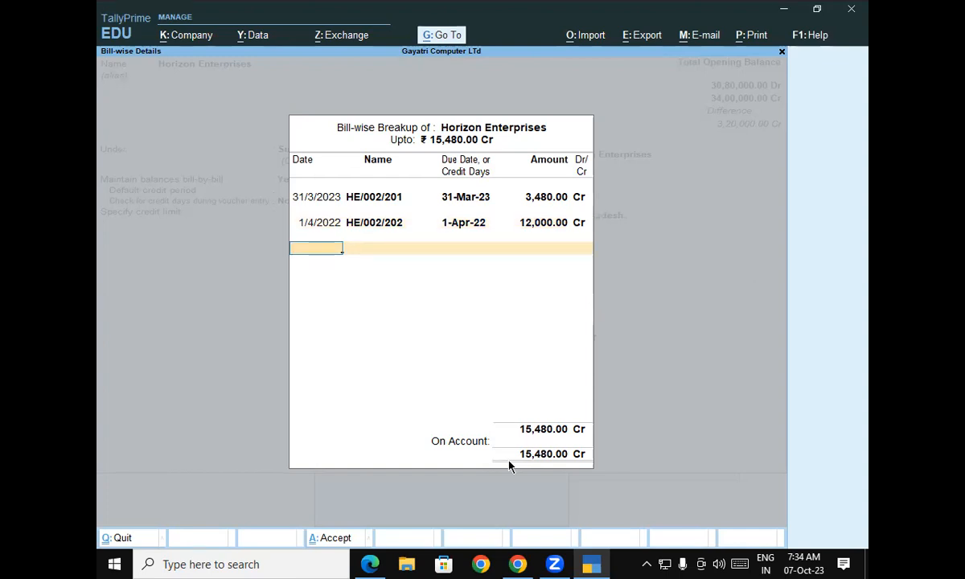
{"action": "key", "text": "Return"}
{"action": "key", "text": "Return"}
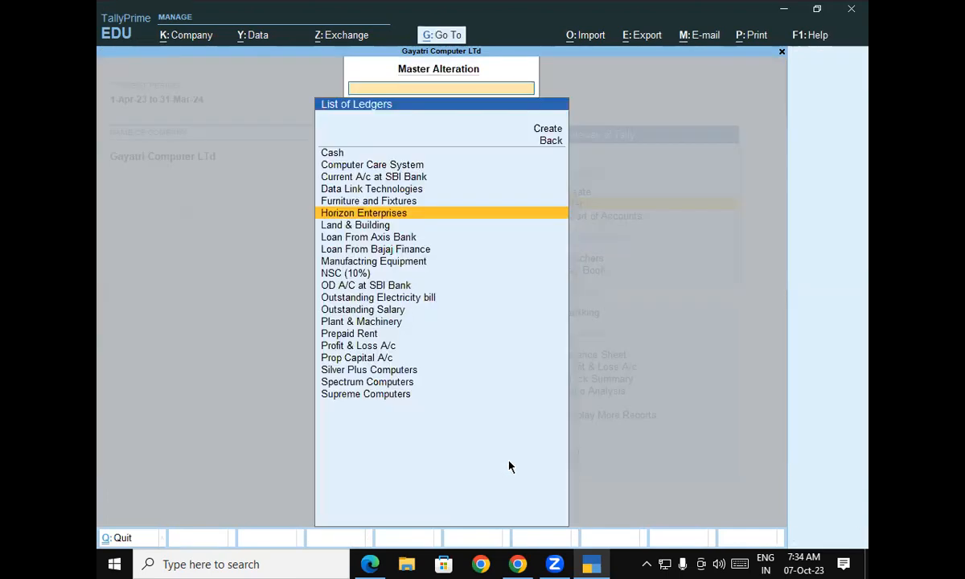
Step: Check the creditor bill list in the PDF notes, then open the bill-wise breakup of the Silver Plus Computers ledger in TallyPrime
{"action": "left_click", "coordinate": [367, 563]}
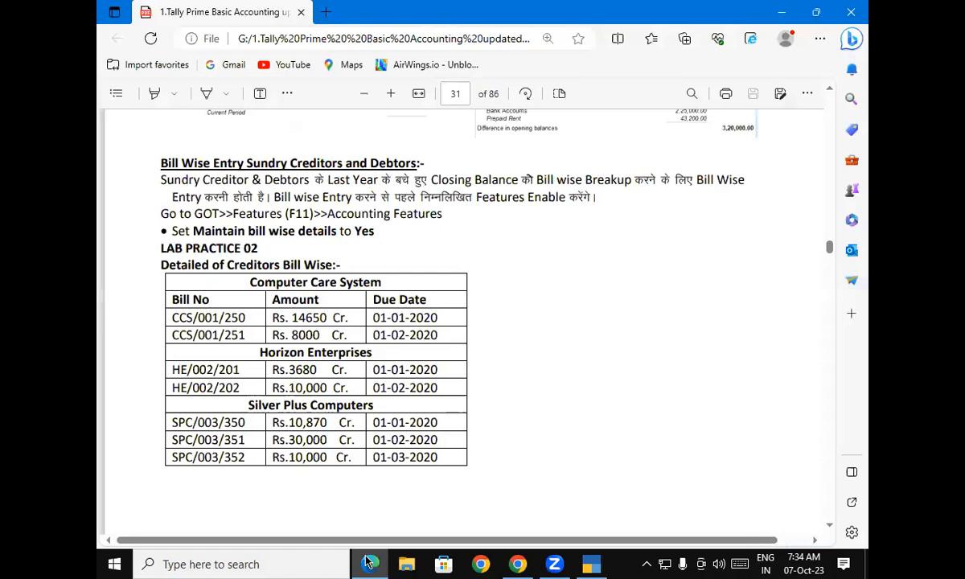
{"action": "left_click", "coordinate": [368, 562]}
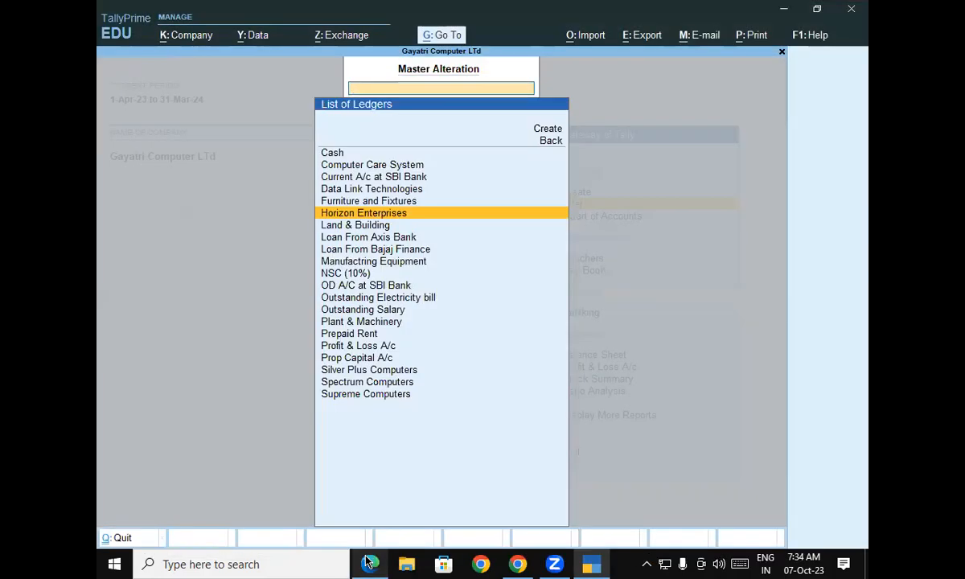
{"action": "type", "text": "S"}
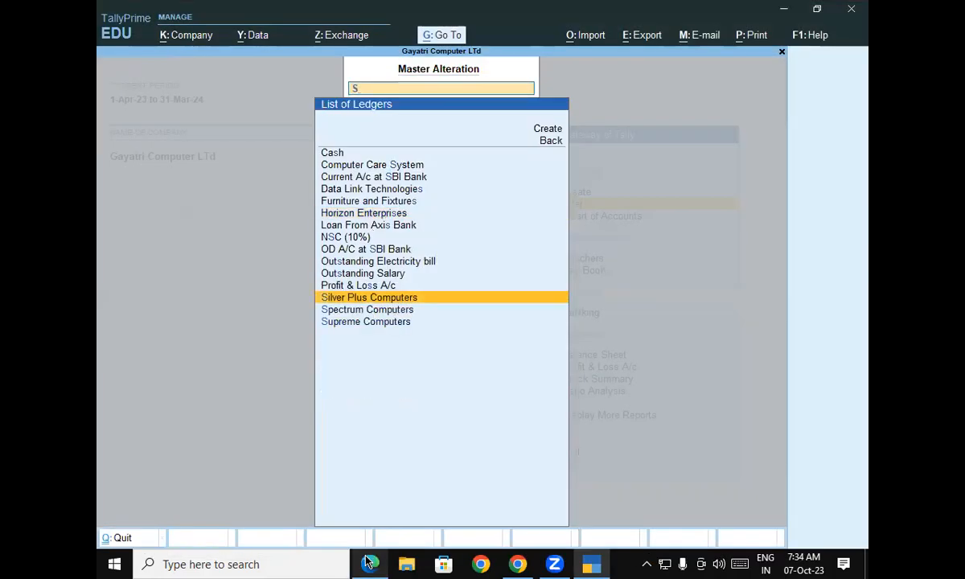
{"action": "key", "text": "Return"}
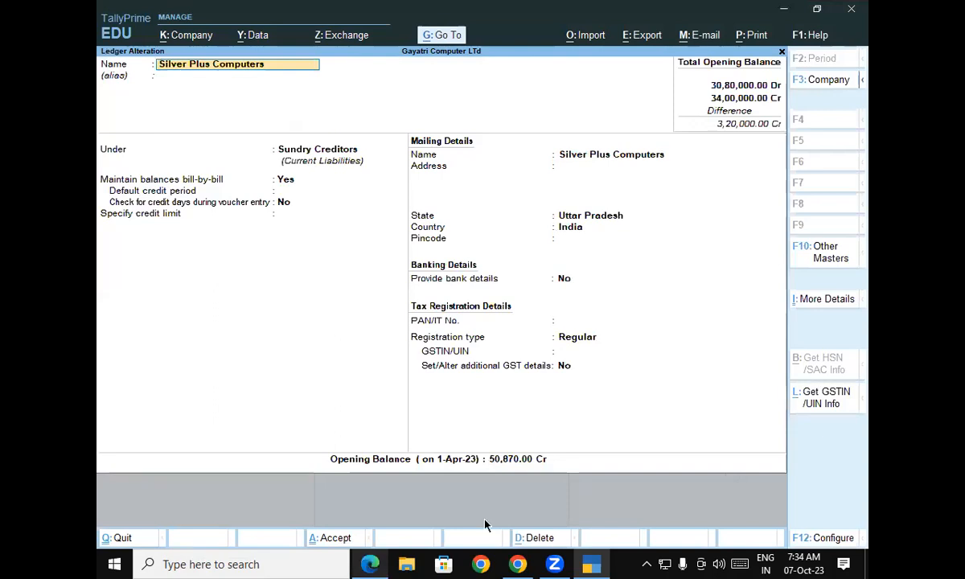
{"action": "key", "text": "ctrl+a"}
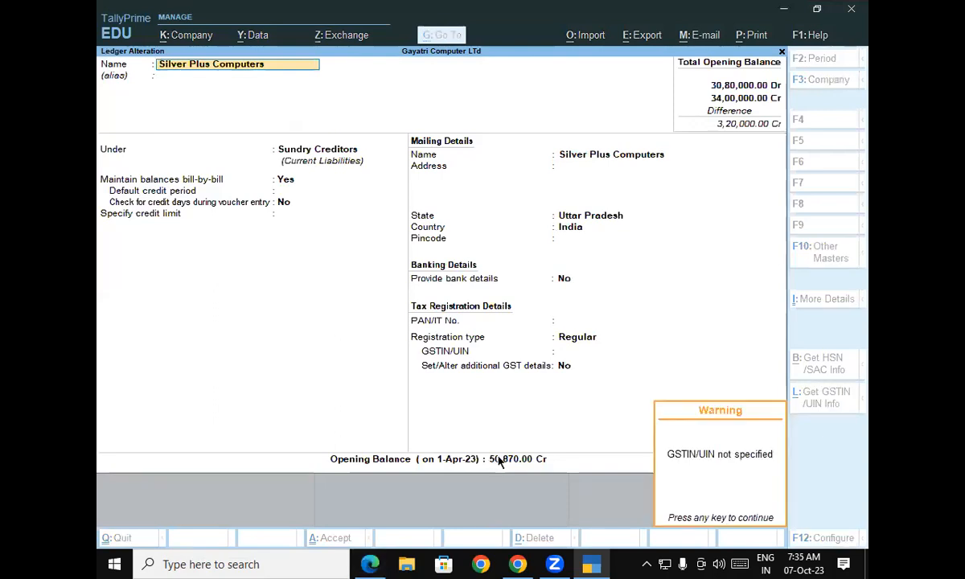
{"action": "key", "text": "Return"}
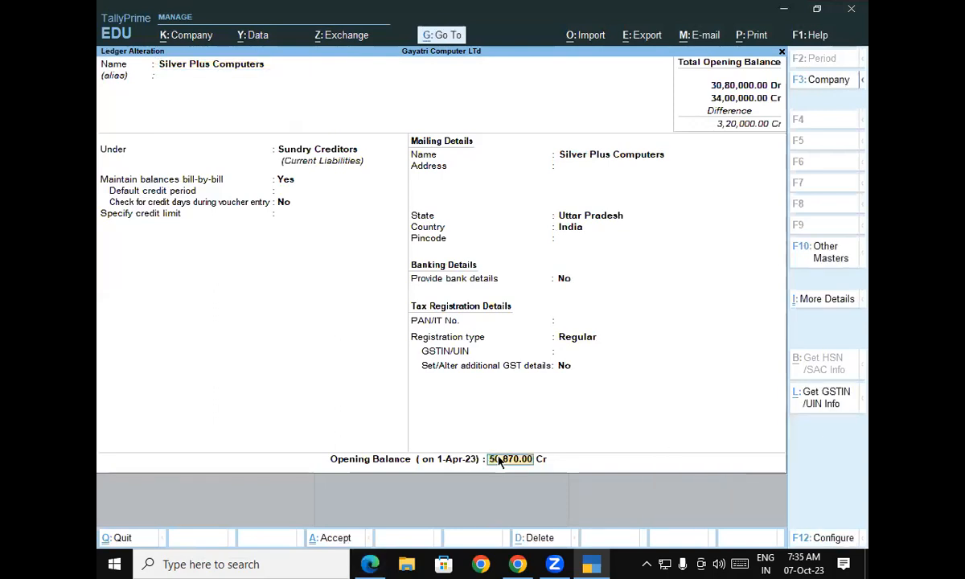
{"action": "key", "text": "Return"}
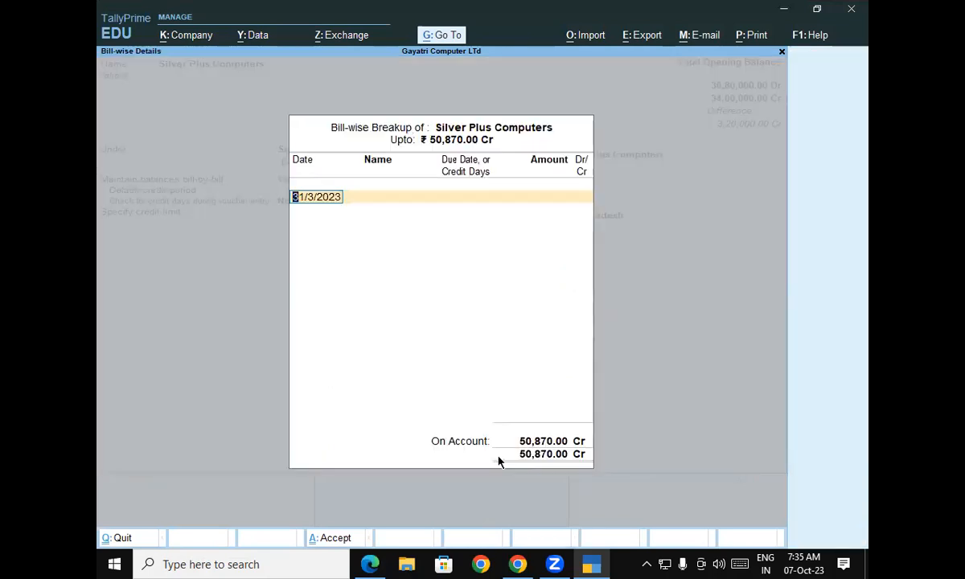
Step: Enter bill SPC/003/350 dated 31/3/2023 for 10,870 Cr in the Silver Plus Computers breakup
{"action": "key", "text": "Return"}
{"action": "type", "text": "SPC/0"}
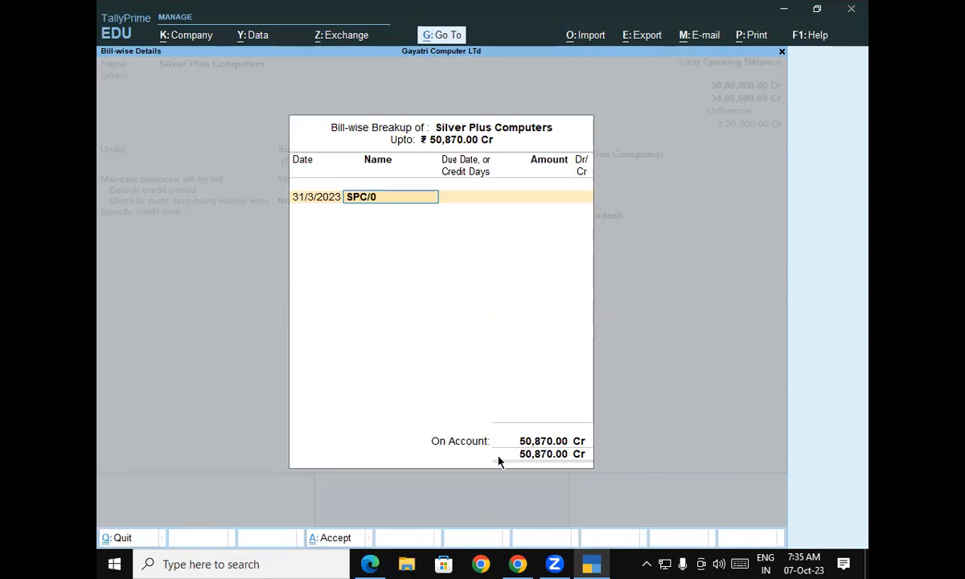
{"action": "type", "text": "03/"}
{"action": "left_click", "coordinate": [370, 563]}
{"action": "left_click", "coordinate": [371, 563]}
{"action": "type", "text": "350"}
{"action": "key", "text": "Return"}
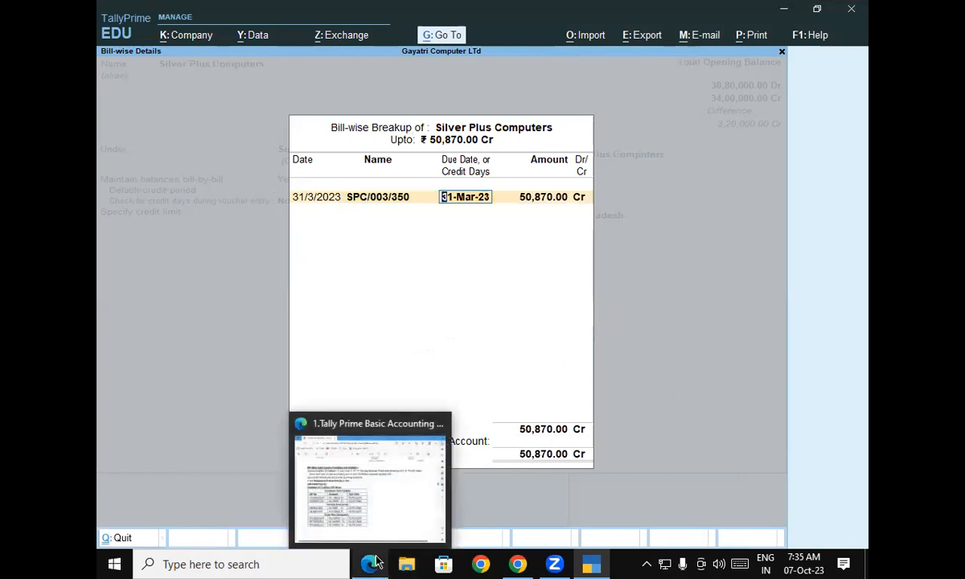
{"action": "left_click", "coordinate": [375, 562]}
{"action": "left_click", "coordinate": [372, 563]}
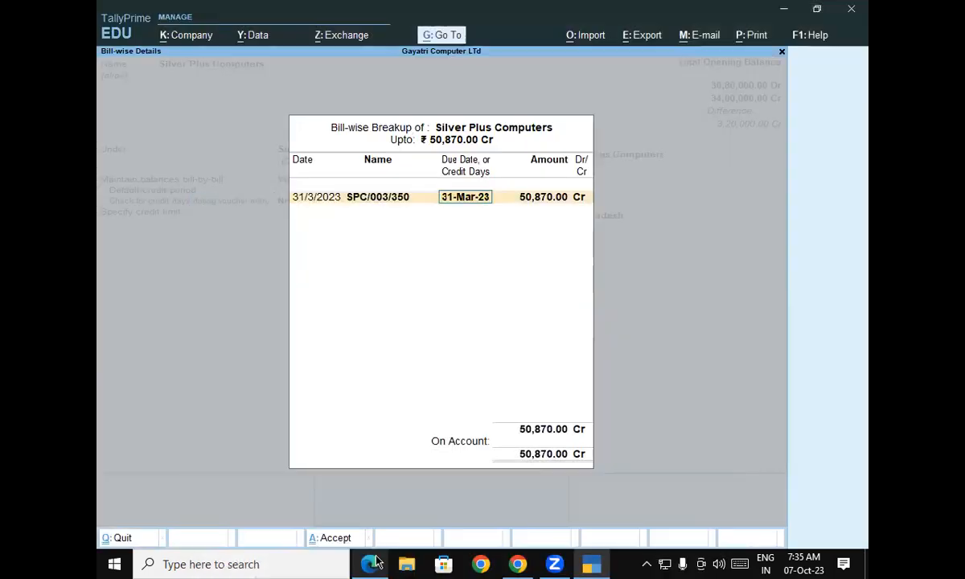
{"action": "type", "text": "10870"}
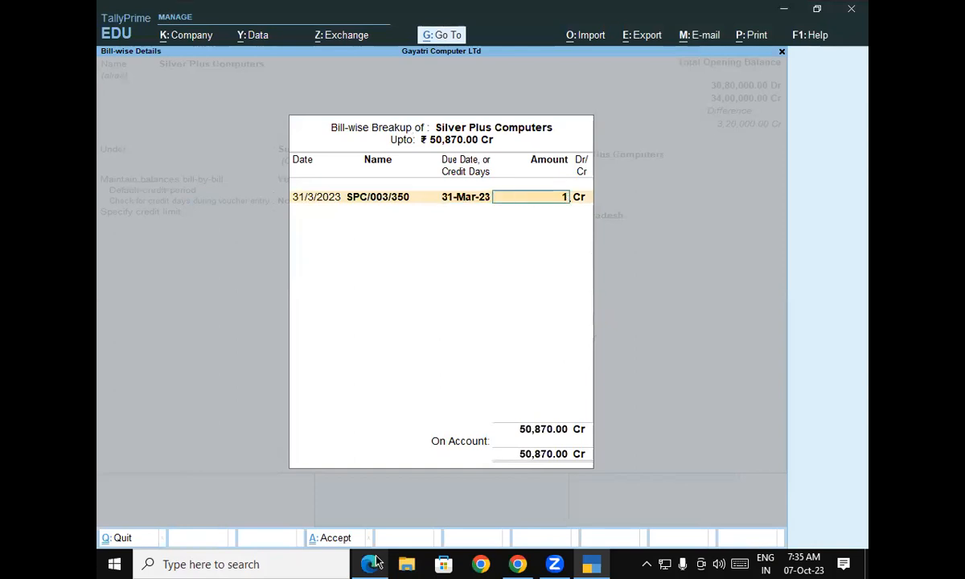
{"action": "key", "text": "Return"}
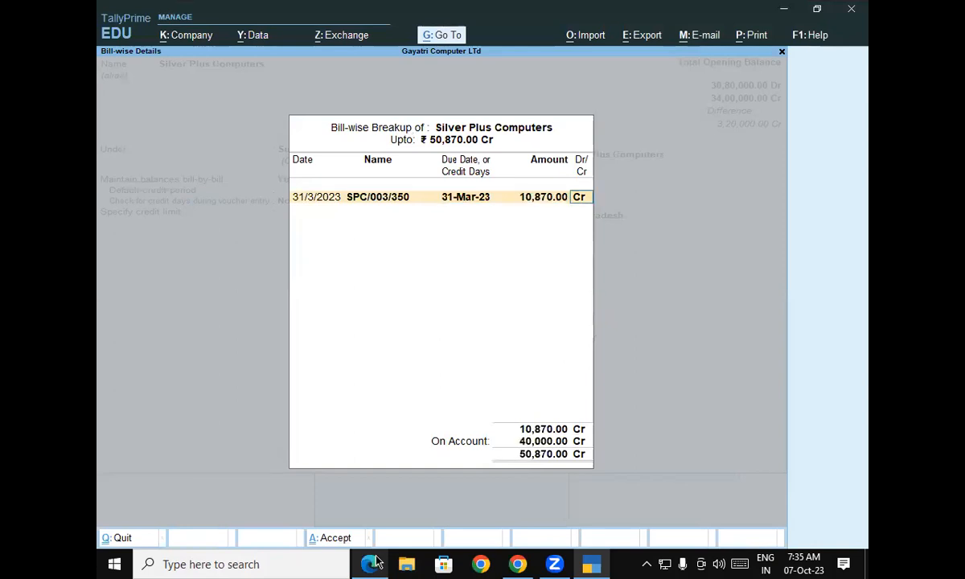
{"action": "key", "text": "Return"}
Step: Add bill SPC/003/351 dated 1/4/2022 for 30,000 Cr to the Silver Plus Computers breakup
{"action": "type", "text": "1"}
{"action": "key", "text": "Return"}
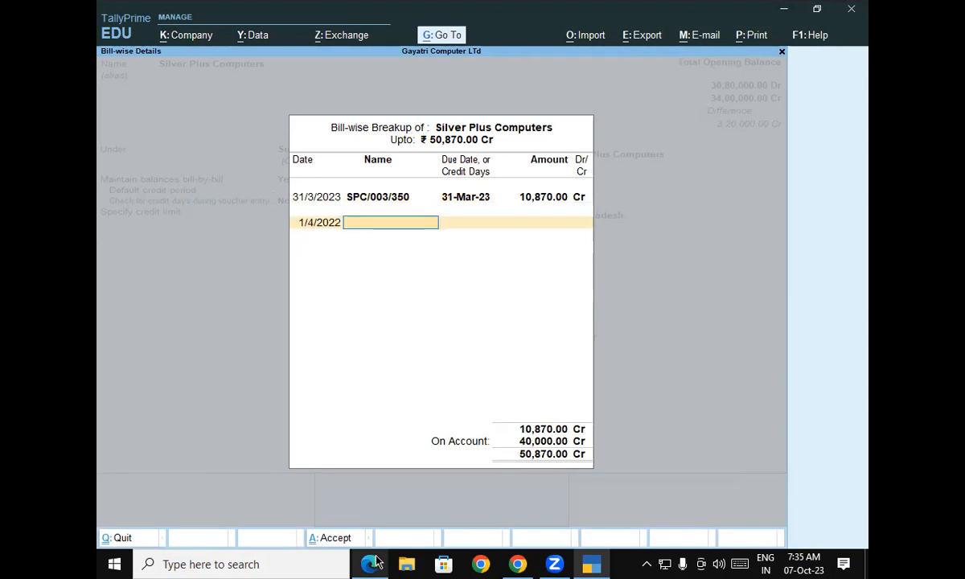
{"action": "type", "text": "SPC/003/351"}
{"action": "key", "text": "Return"}
{"action": "key", "text": "Return"}
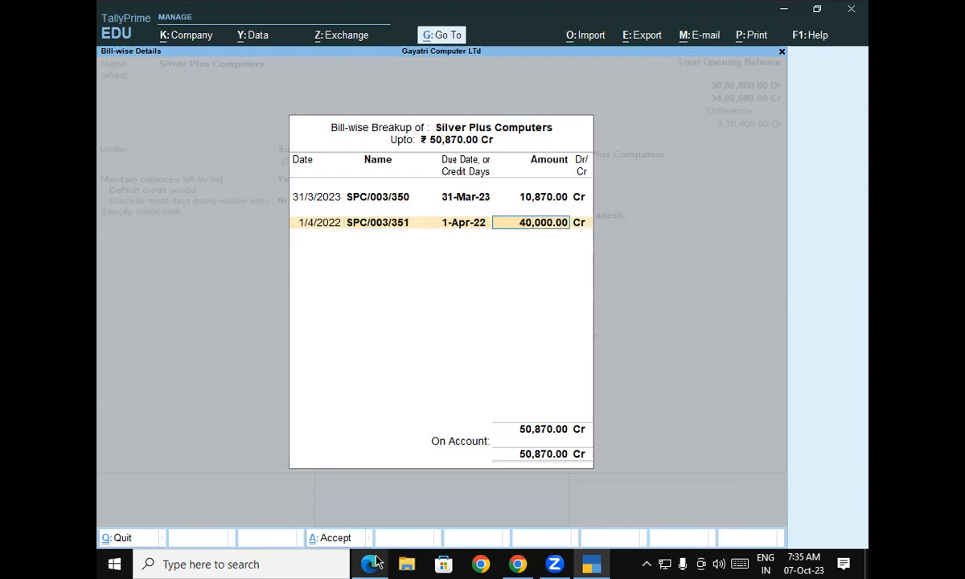
{"action": "type", "text": "30000"}
{"action": "key", "text": "Return"}
{"action": "key", "text": "Return"}
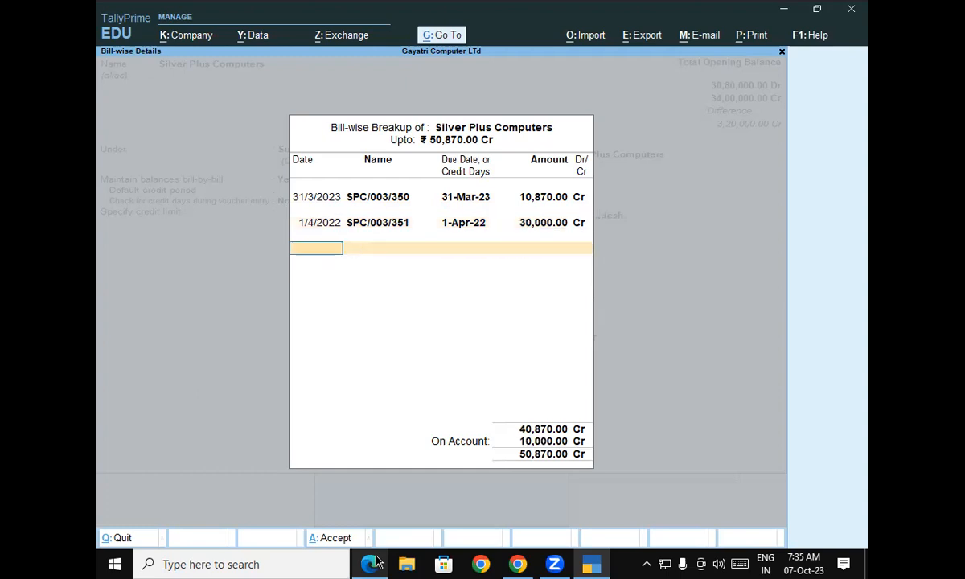
Step: Add bill SPC/003/352 dated 1/4/2022 for the remaining 10,000 Cr and save the Silver Plus Computers ledger
{"action": "key", "text": "Return"}
{"action": "type", "text": "S"}
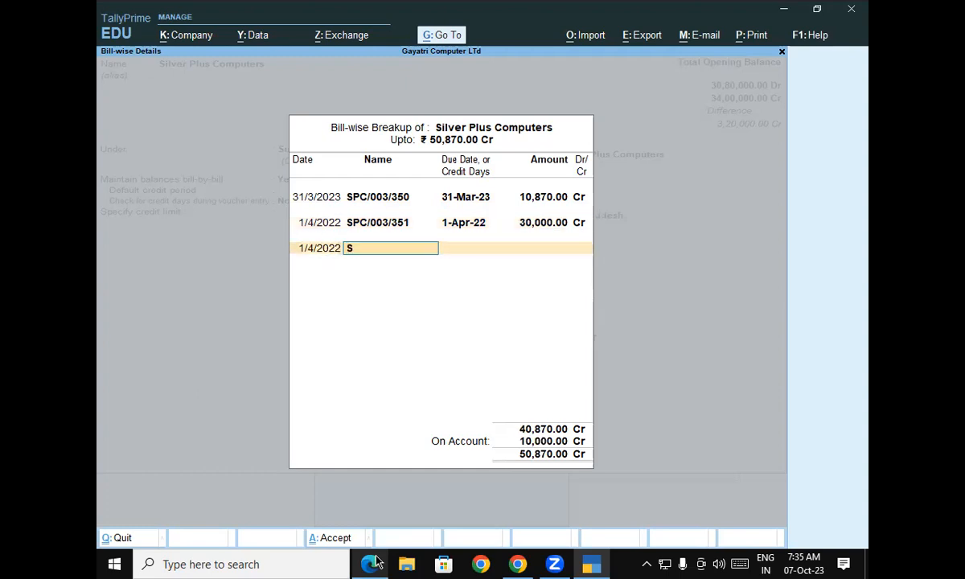
{"action": "type", "text": "PC/003/352"}
{"action": "key", "text": "Return"}
{"action": "key", "text": "Return"}
{"action": "key", "text": "Return"}
{"action": "key", "text": "Return"}
{"action": "key", "text": "Return"}
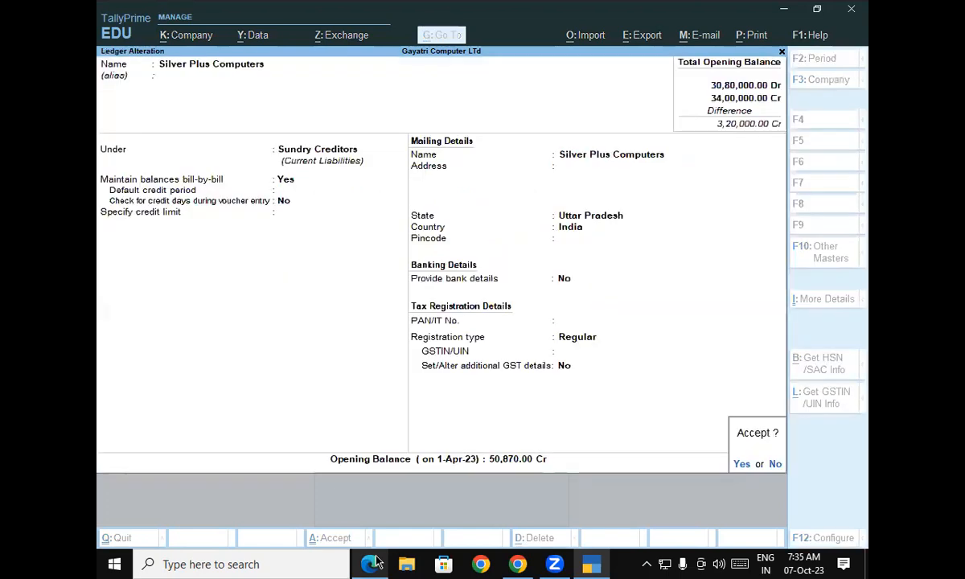
{"action": "key", "text": "Return"}
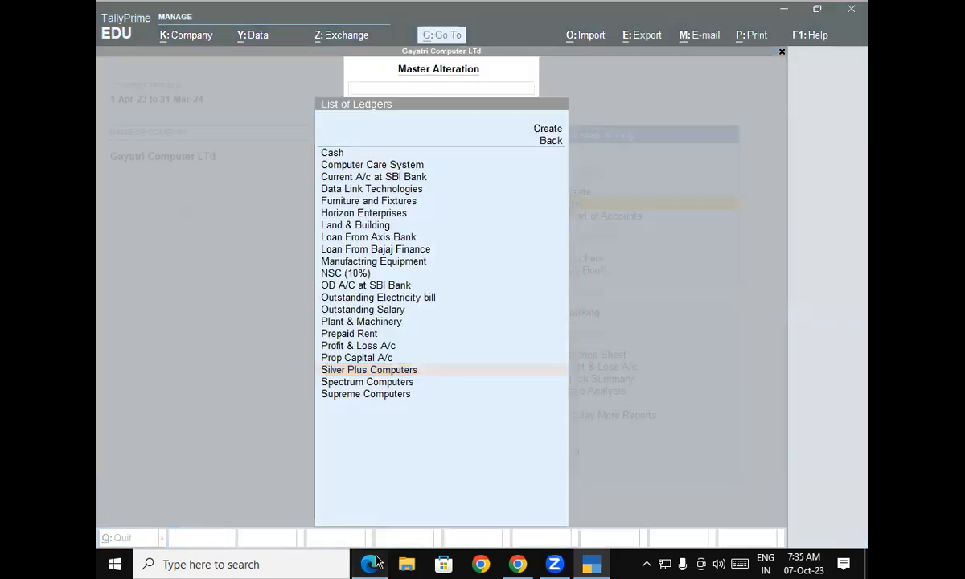
Step: Look up the debtor bill list in the PDF notes and open the bill-wise breakup of the Supreme Computers ledger in TallyPrime
{"action": "left_click", "coordinate": [377, 561]}
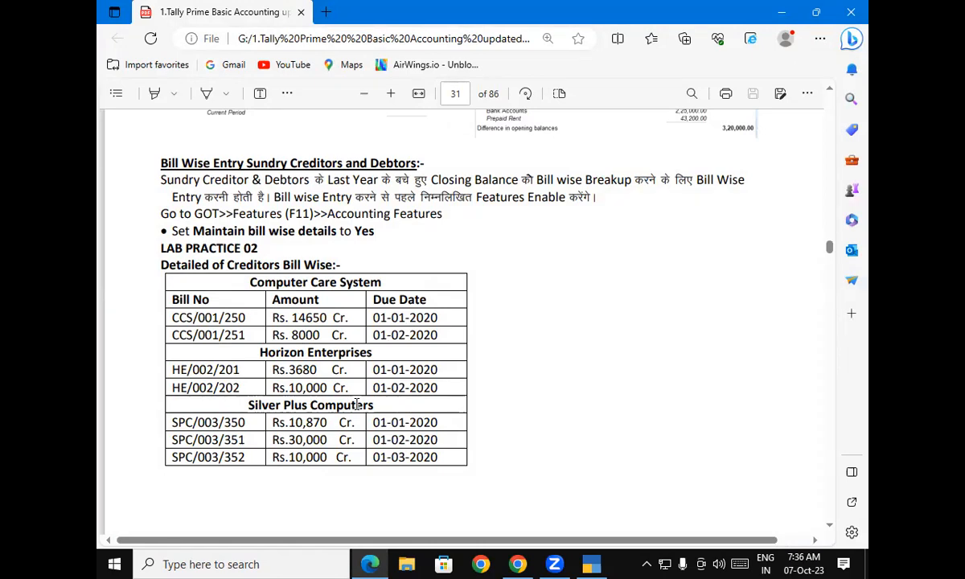
{"action": "scroll", "coordinate": [525, 384], "scroll_direction": "down", "scroll_amount": 1}
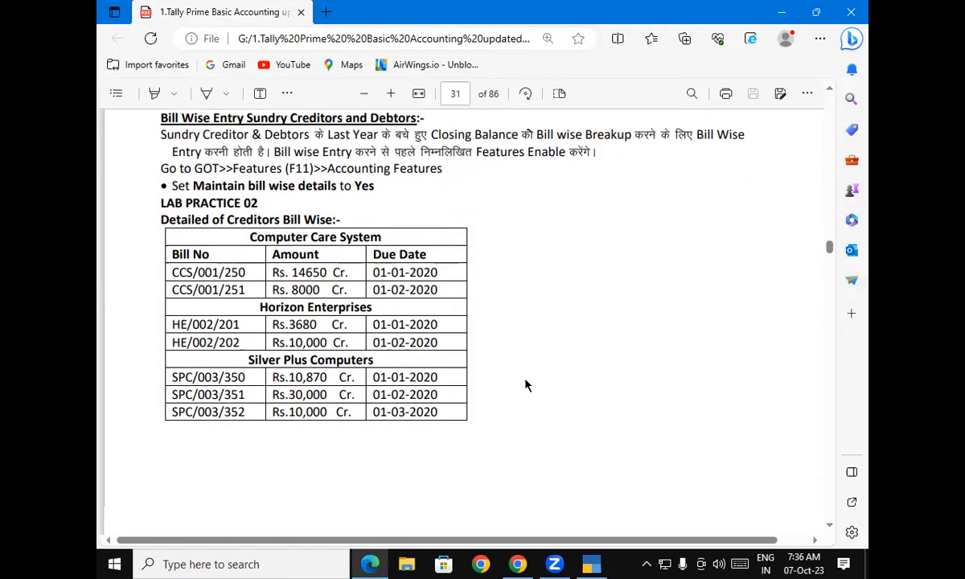
{"action": "scroll", "coordinate": [525, 384], "scroll_direction": "down", "scroll_amount": 5}
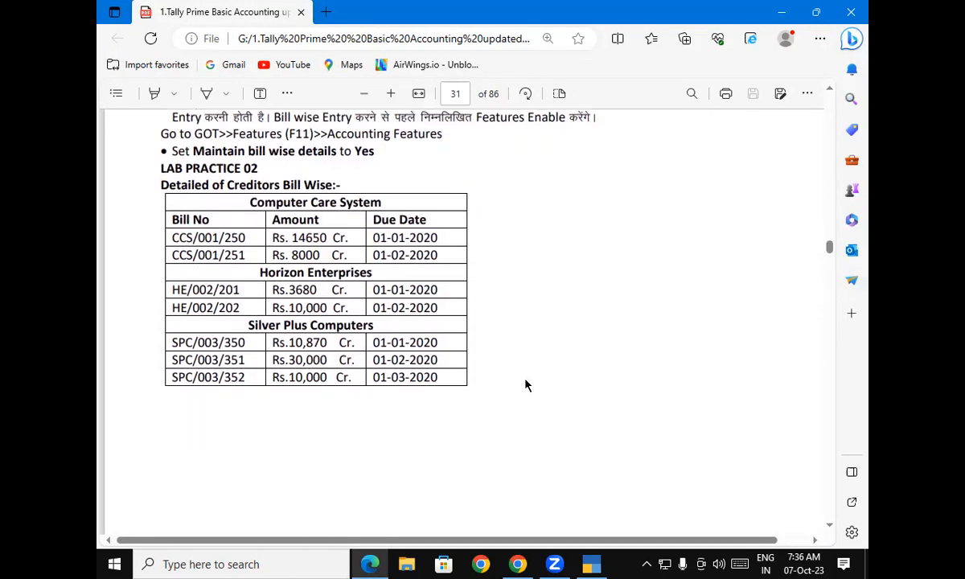
{"action": "scroll", "coordinate": [527, 386], "scroll_direction": "down", "scroll_amount": 1}
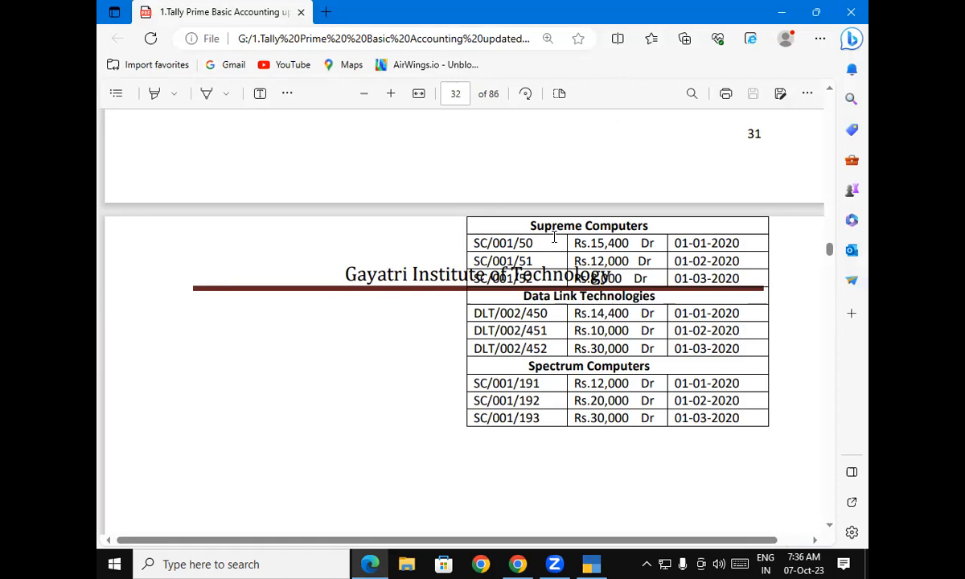
{"action": "left_click", "coordinate": [594, 564]}
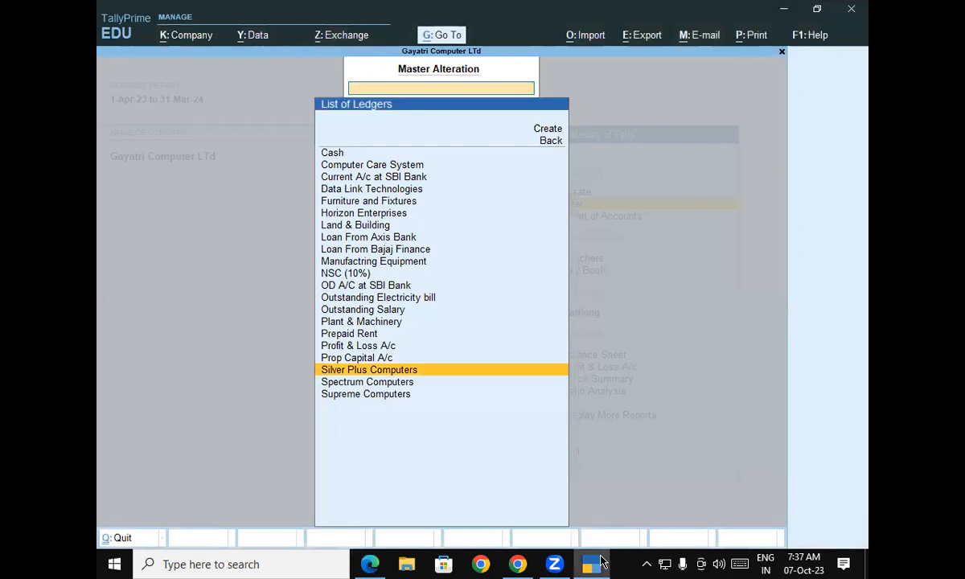
{"action": "type", "text": "su"}
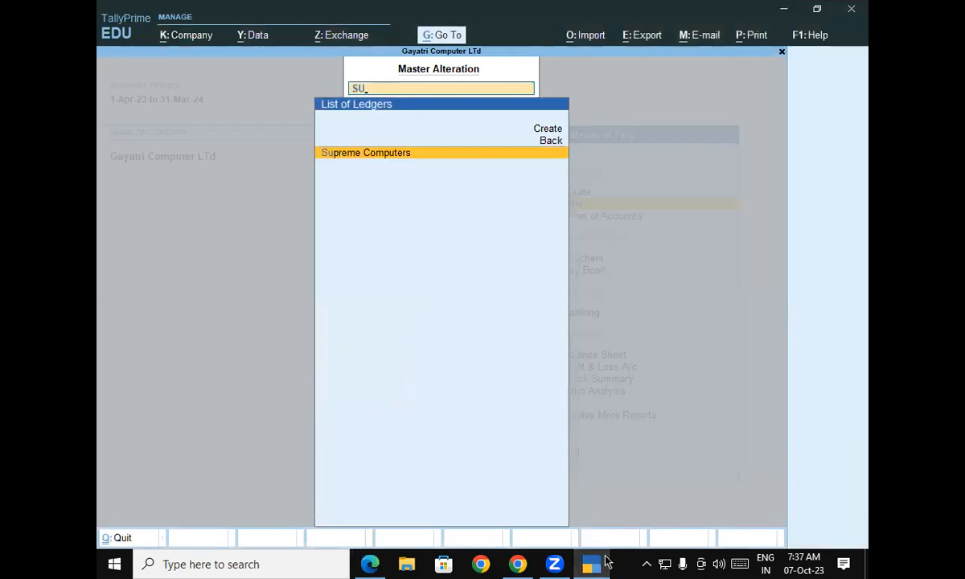
{"action": "key", "text": "Return"}
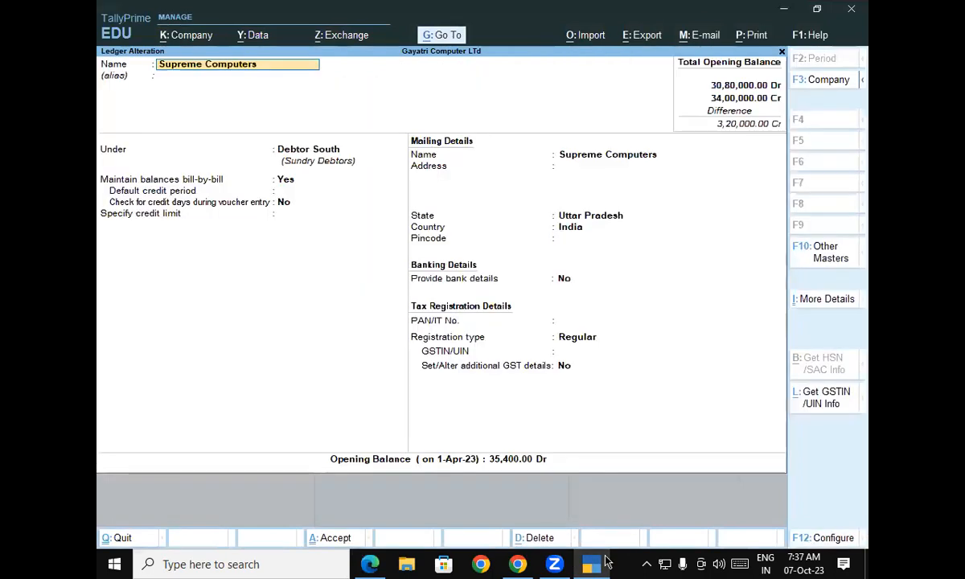
{"action": "left_click", "coordinate": [502, 460]}
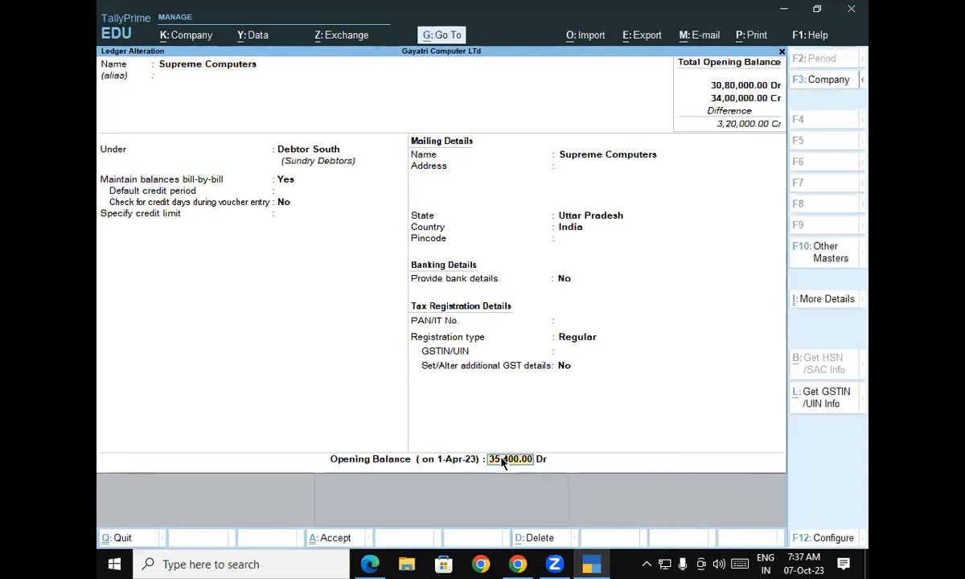
{"action": "key", "text": "Return"}
Step: Enter bill SC/001/50 dated 31/3/2023 for 15,400 Dr in the Supreme Computers breakup
{"action": "key", "text": "Return"}
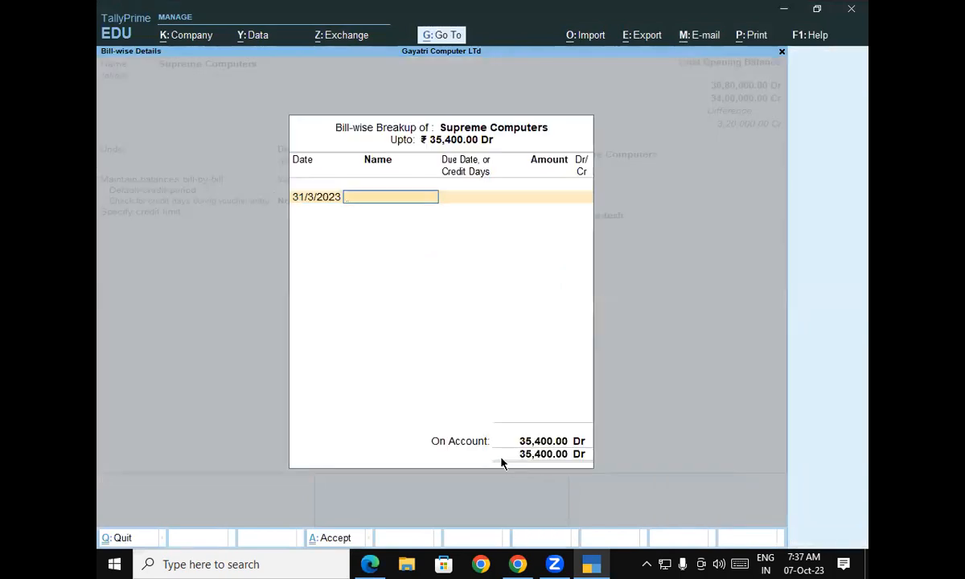
{"action": "type", "text": "SC/001/50"}
{"action": "key", "text": "Return"}
{"action": "key", "text": "Return"}
{"action": "type", "text": "1"}
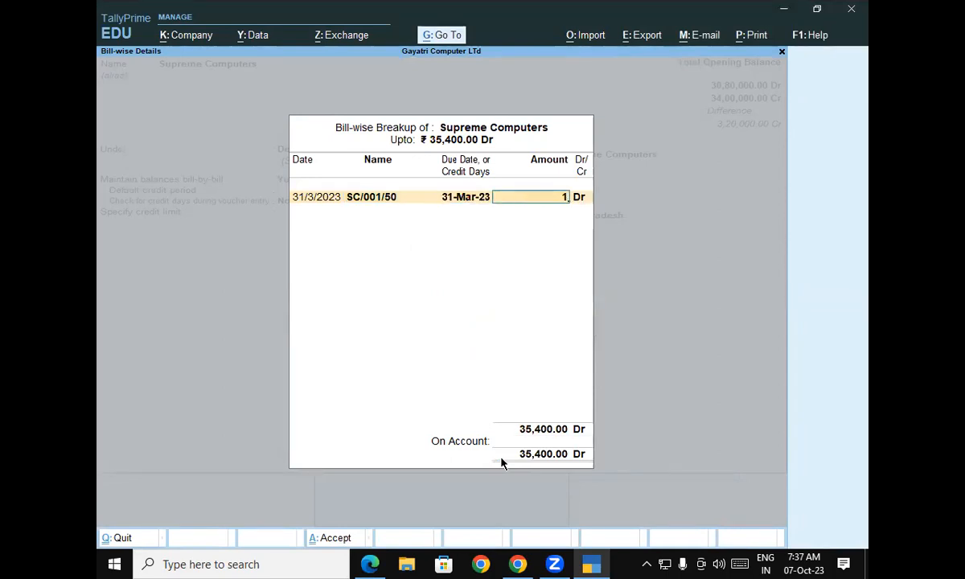
{"action": "type", "text": "5400"}
{"action": "key", "text": "Return"}
{"action": "key", "text": "Return"}
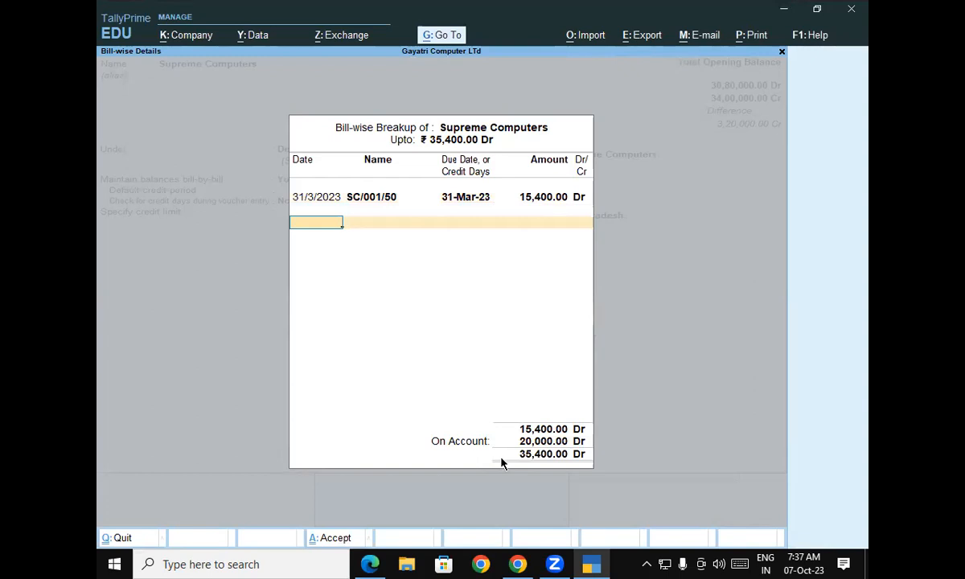
Step: Add bill SC/001/51 dated 1/4/2022 for 12,000 Dr to the Supreme Computers breakup
{"action": "key", "text": "Return"}
{"action": "type", "text": "S"}
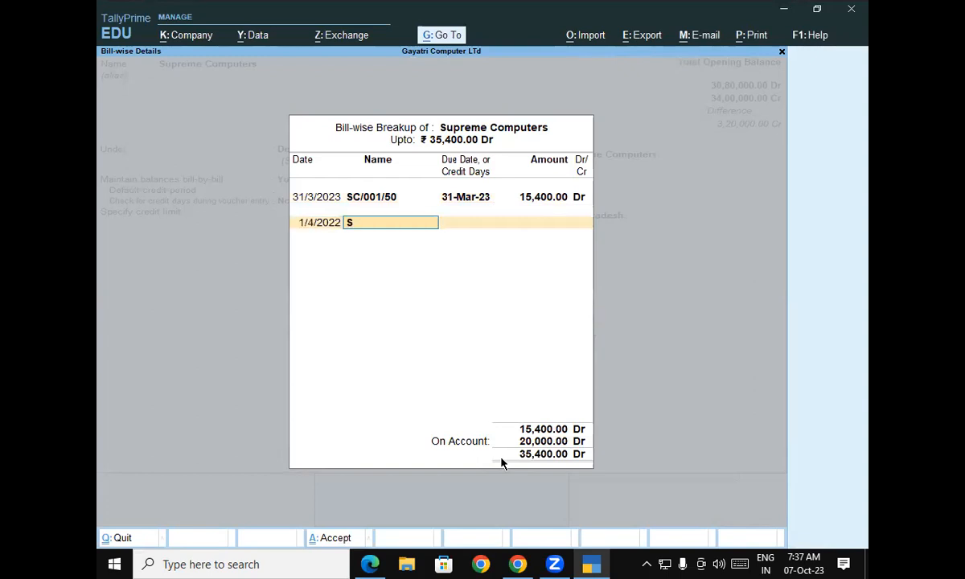
{"action": "type", "text": "C/001/51"}
{"action": "key", "text": "Return"}
{"action": "key", "text": "Return"}
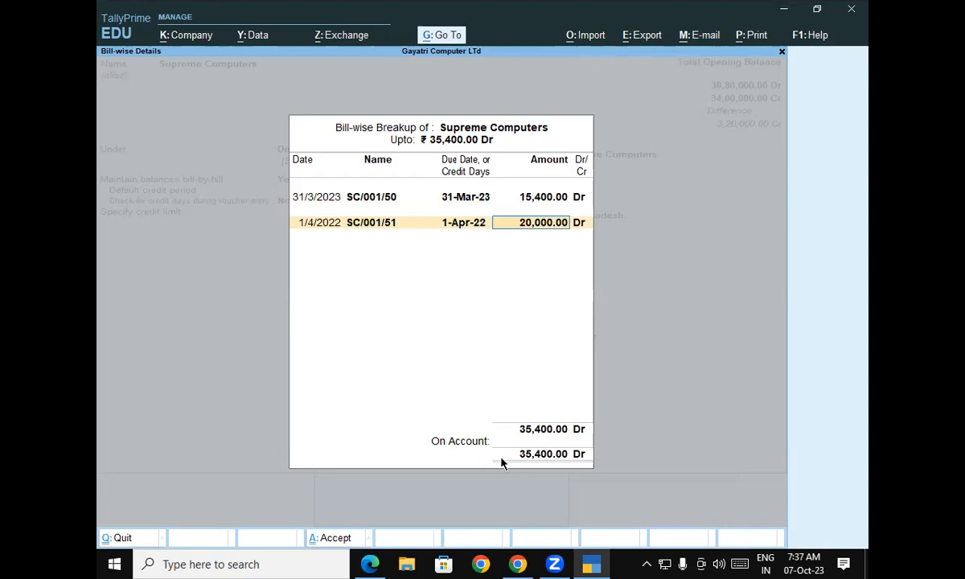
{"action": "type", "text": "12,000"}
{"action": "key", "text": "Return"}
{"action": "key", "text": "Return"}
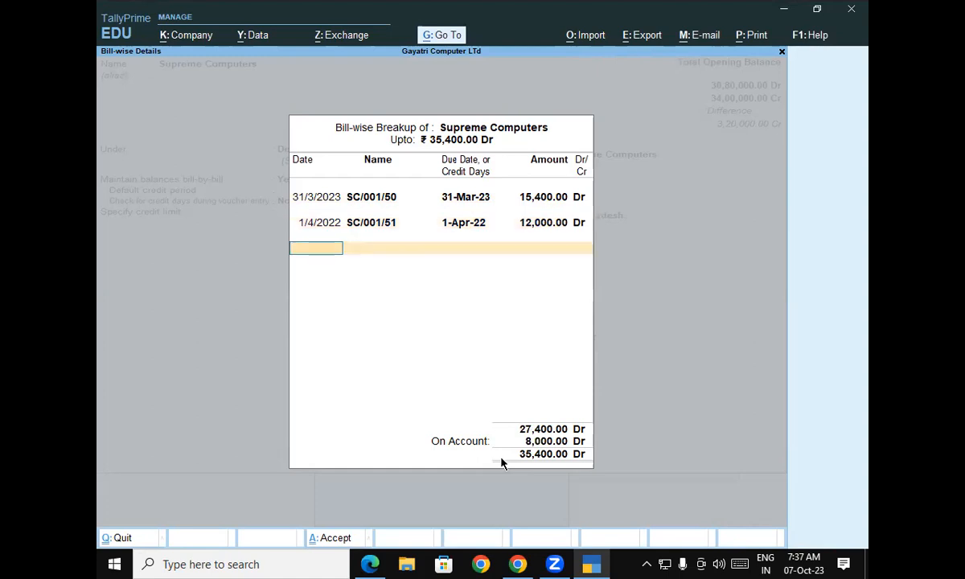
Step: Add bill SC/001/52 dated 1/4/2022 for the remaining 8,000 Dr and save the Supreme Computers ledger
{"action": "type", "text": "1"}
{"action": "key", "text": "Return"}
{"action": "type", "text": "SC/001/52"}
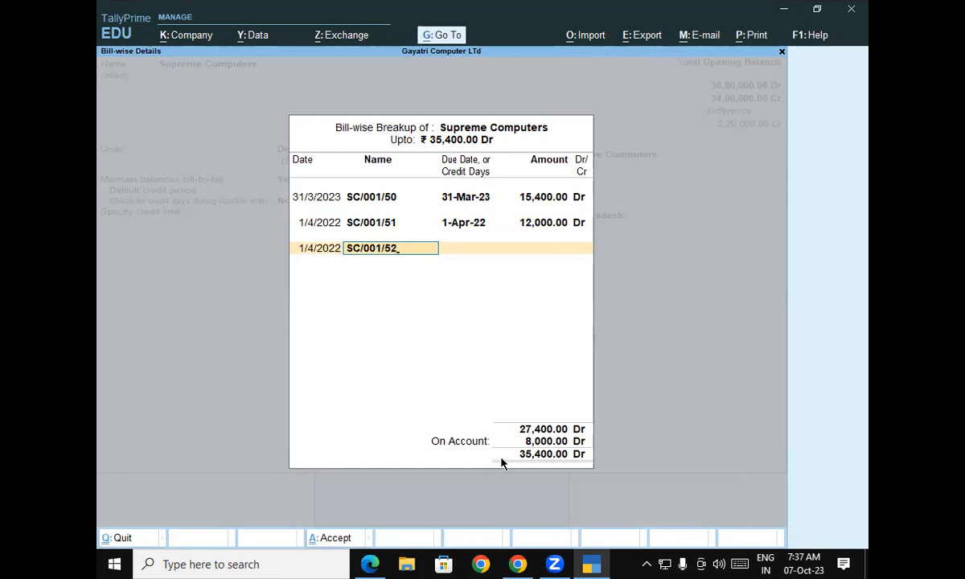
{"action": "key", "text": "Return"}
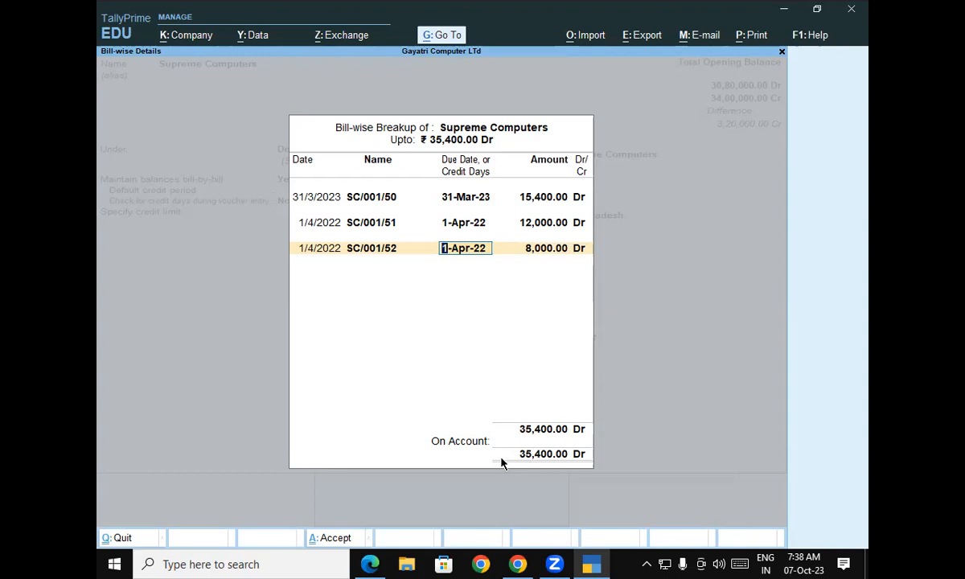
{"action": "key", "text": "Return"}
{"action": "key", "text": "Return"}
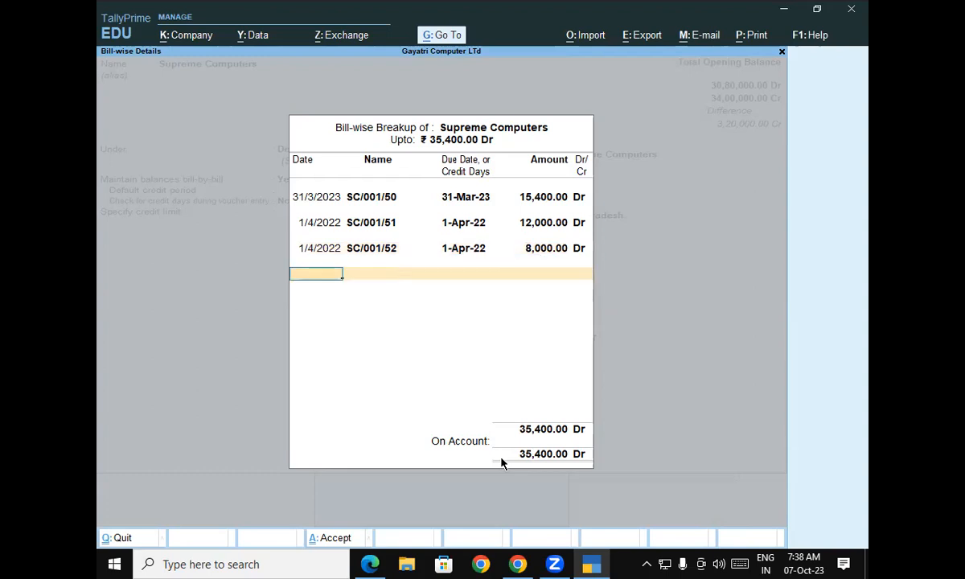
{"action": "key", "text": "Return"}
{"action": "key", "text": "Return"}
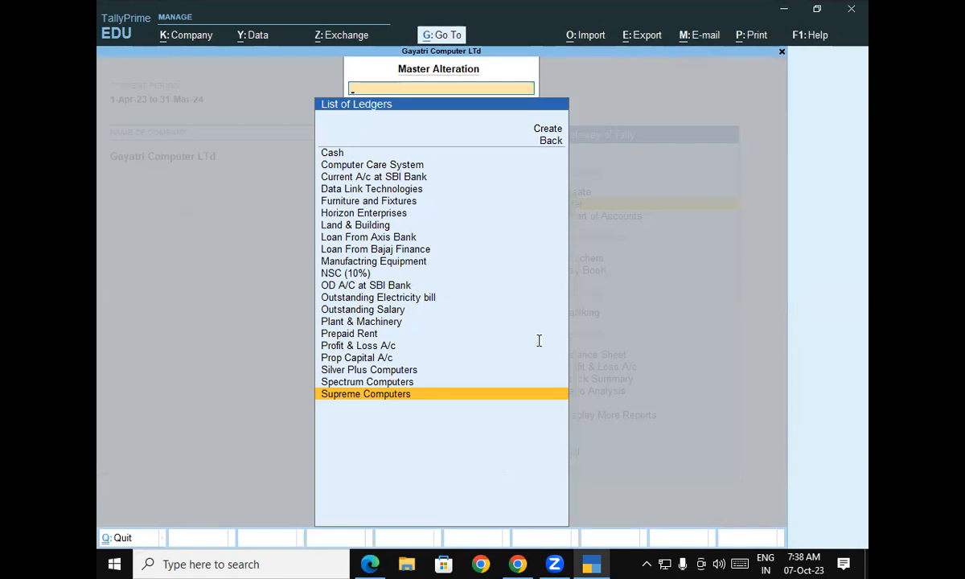
Step: Check the Data Link Technologies bills in the PDF notes and open that ledger's bill-wise breakup in TallyPrime
{"action": "key", "text": "alt+Tab"}
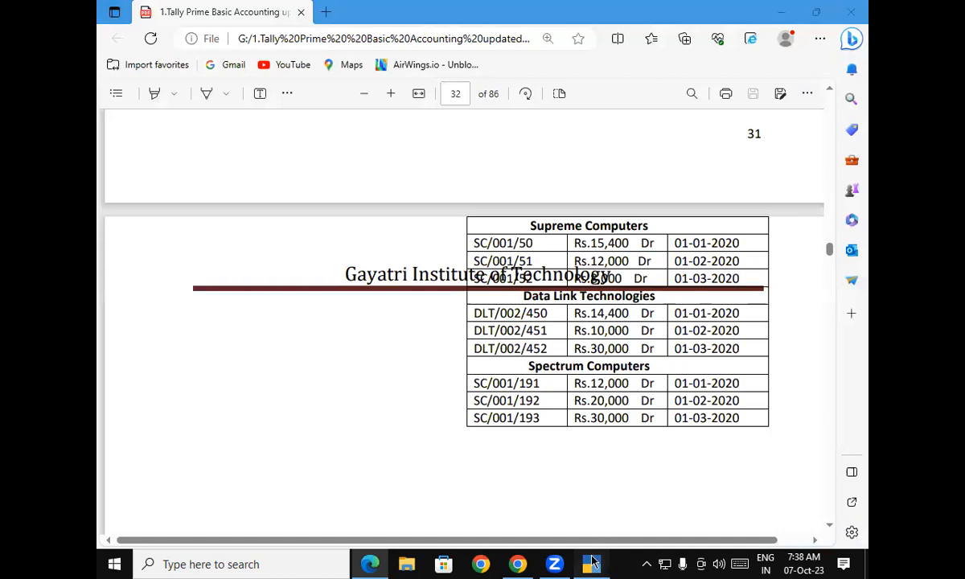
{"action": "left_click", "coordinate": [592, 562]}
{"action": "type", "text": "DA"}
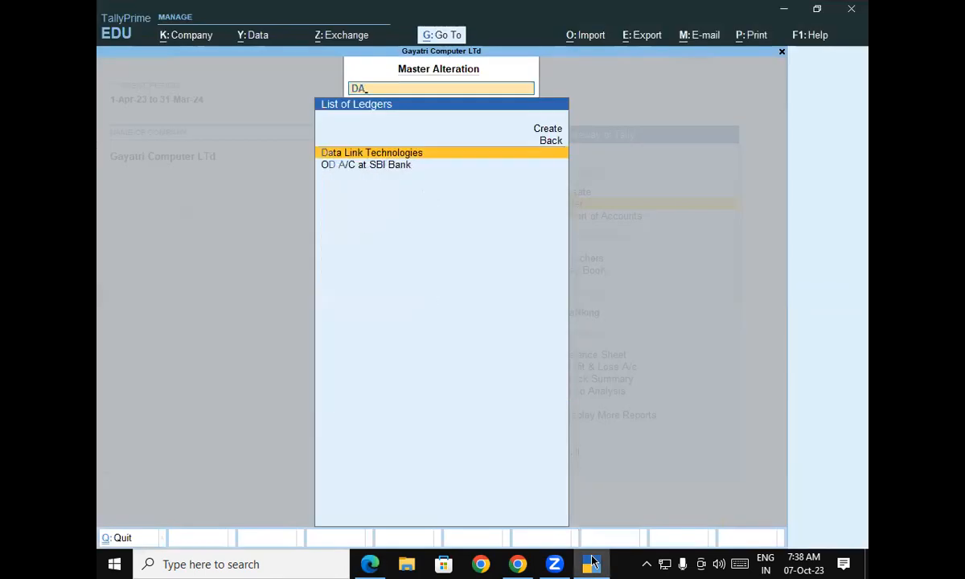
{"action": "key", "text": "Return"}
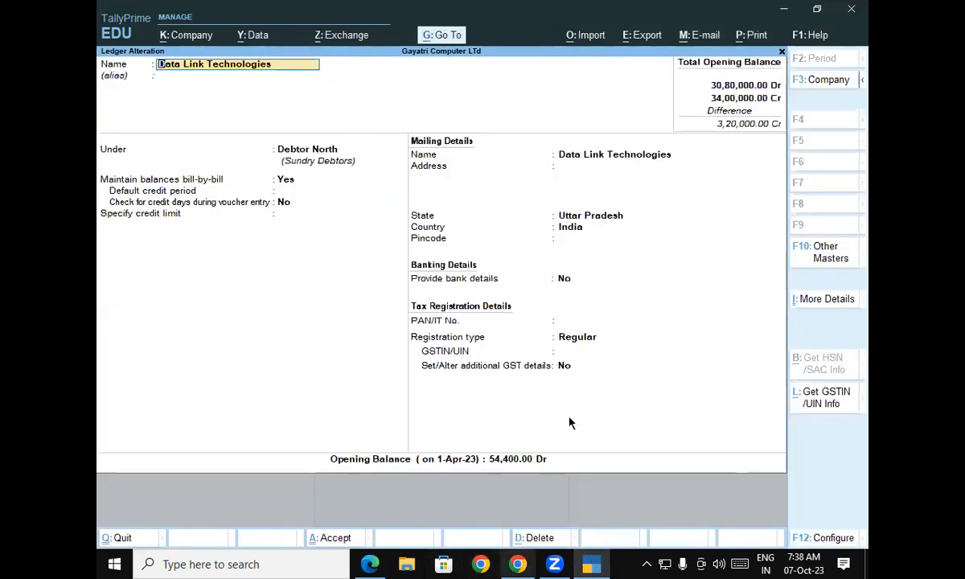
{"action": "left_click", "coordinate": [494, 460]}
{"action": "left_click", "coordinate": [494, 460]}
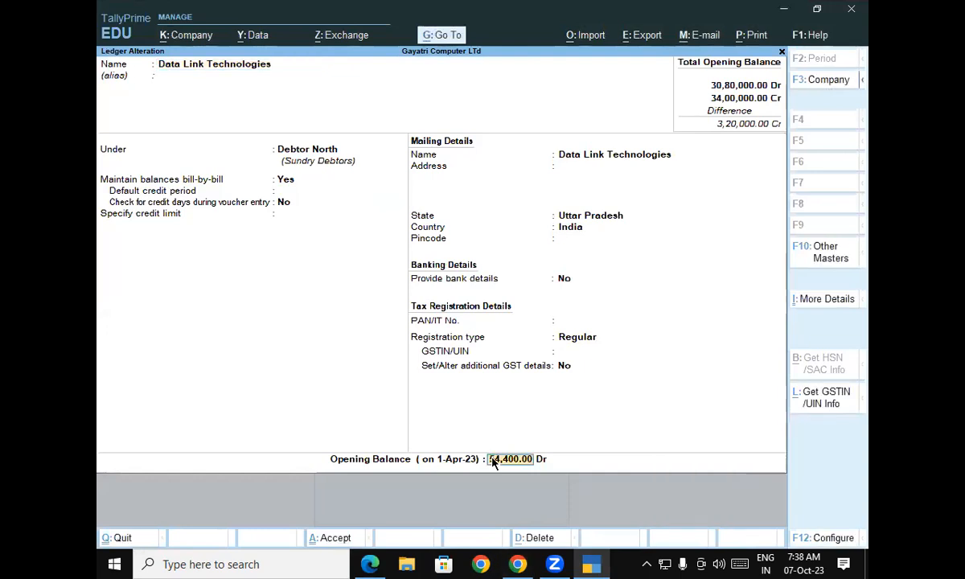
{"action": "key", "text": "Return"}
Step: Enter bill DLT/002/450 dated 31/3/2023 for 14,400 Dr in the Data Link Technologies breakup
{"action": "key", "text": "Return"}
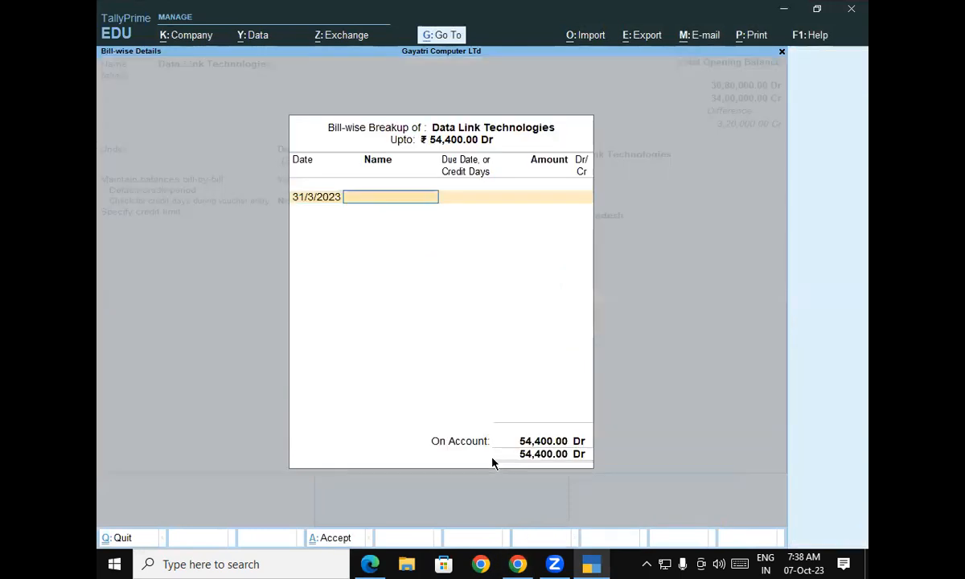
{"action": "type", "text": "DLT/002/450"}
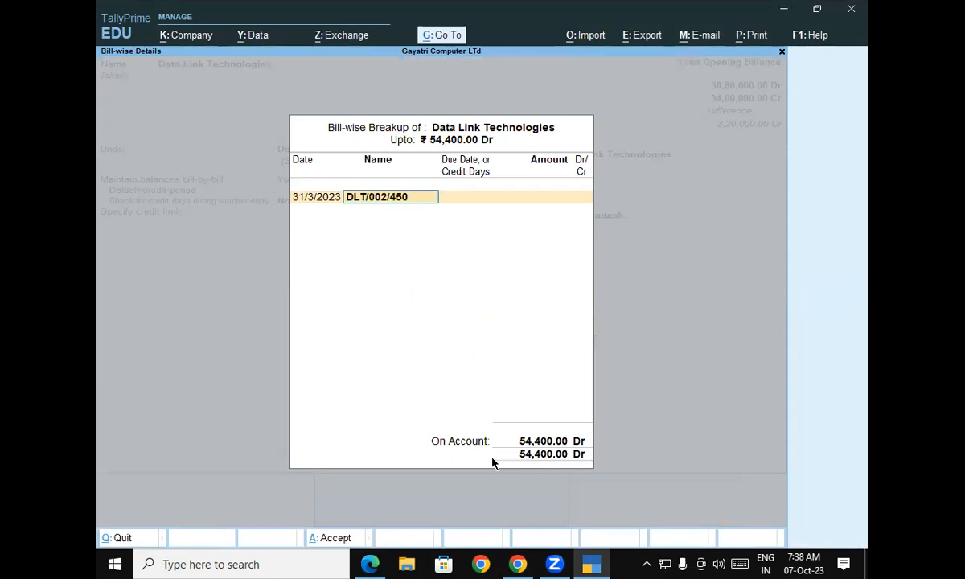
{"action": "key", "text": "Return"}
{"action": "key", "text": "Return"}
{"action": "type", "text": "14"}
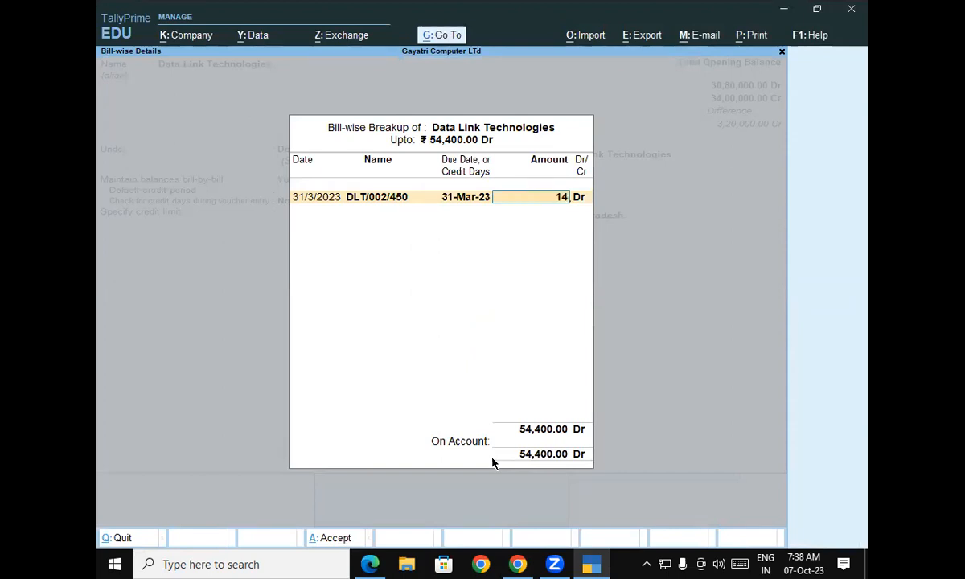
{"action": "type", "text": ",400"}
{"action": "key", "text": "Return"}
{"action": "key", "text": "Return"}
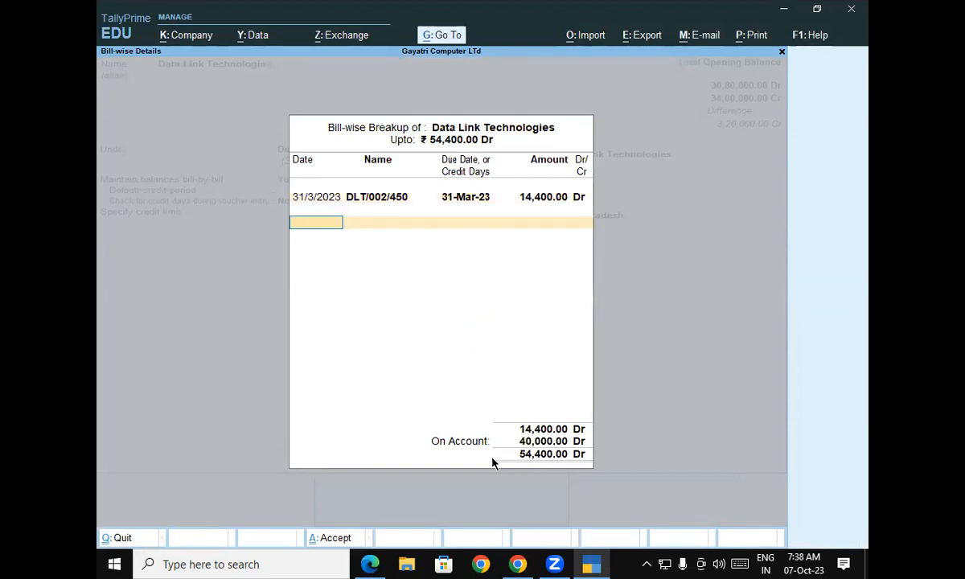
Step: Add bill DLT/002/451 dated 1/4/2022 to the Data Link Technologies breakup for 10,000 Dr, checking the amount in the PDF notes
{"action": "type", "text": "1/4/2022"}
{"action": "key", "text": "Return"}
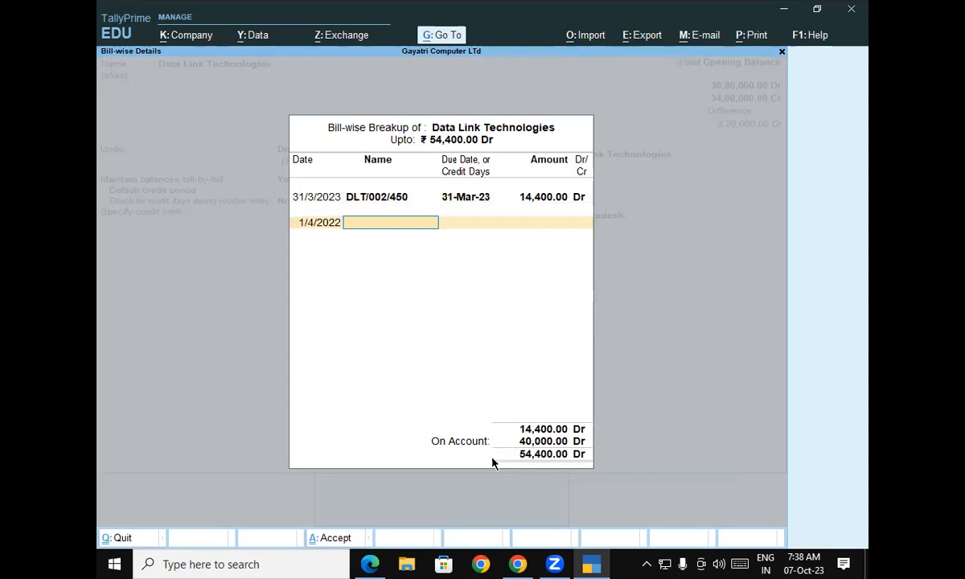
{"action": "type", "text": "DLT/002/451"}
{"action": "key", "text": "Return"}
{"action": "key", "text": "Return"}
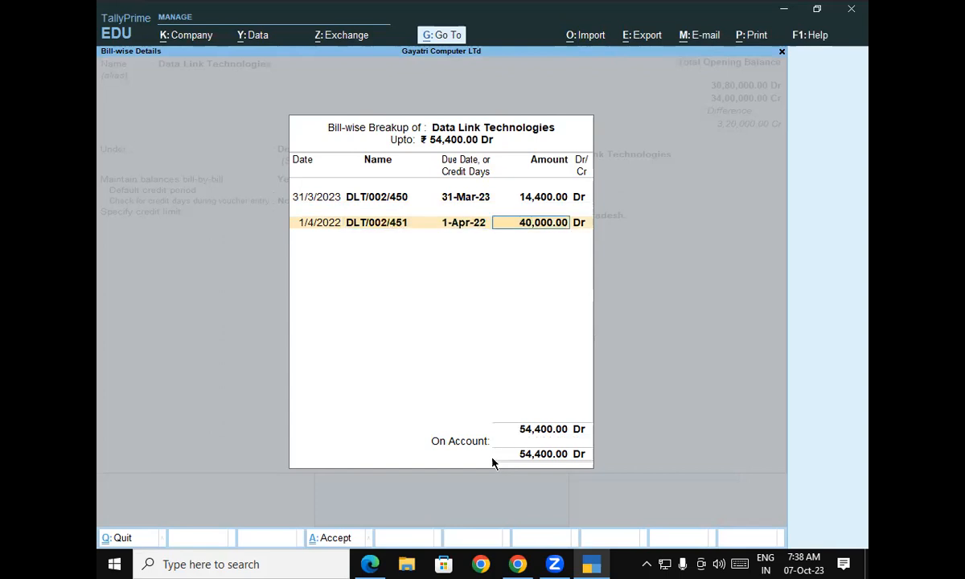
{"action": "left_click", "coordinate": [369, 564]}
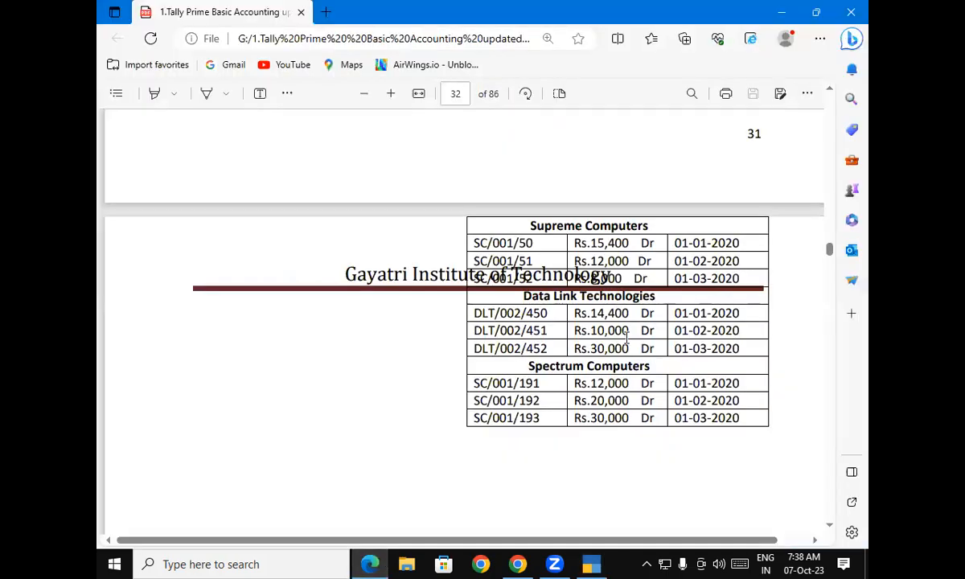
{"action": "left_click", "coordinate": [369, 564]}
{"action": "type", "text": "0,000.00"}
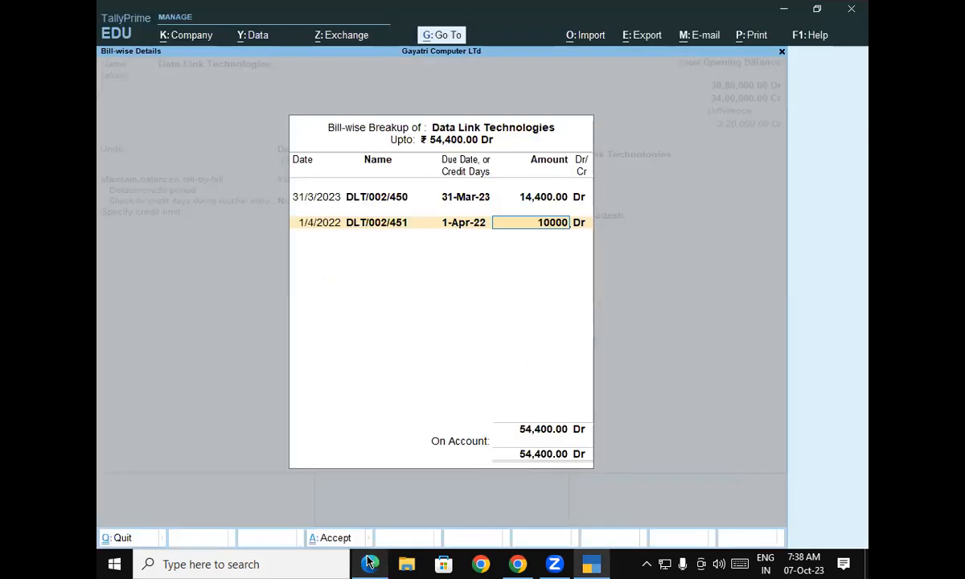
{"action": "key", "text": "Return"}
{"action": "key", "text": "Return"}
Step: Add bill DLT/002/452 dated 1/4/2022 for the remaining 30,000 Dr and save the Data Link Technologies ledger
{"action": "type", "text": "1"}
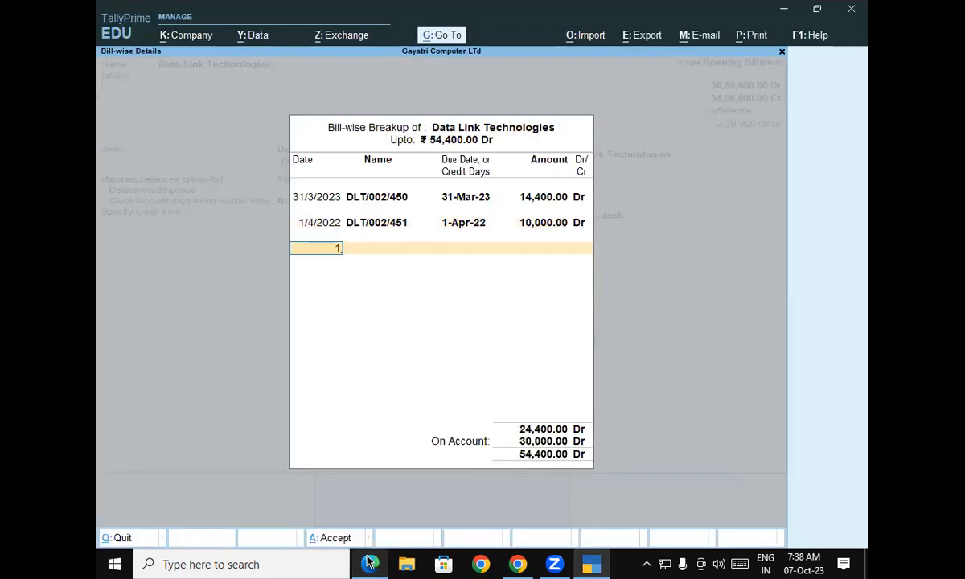
{"action": "key", "text": "Return"}
{"action": "type", "text": "DL"}
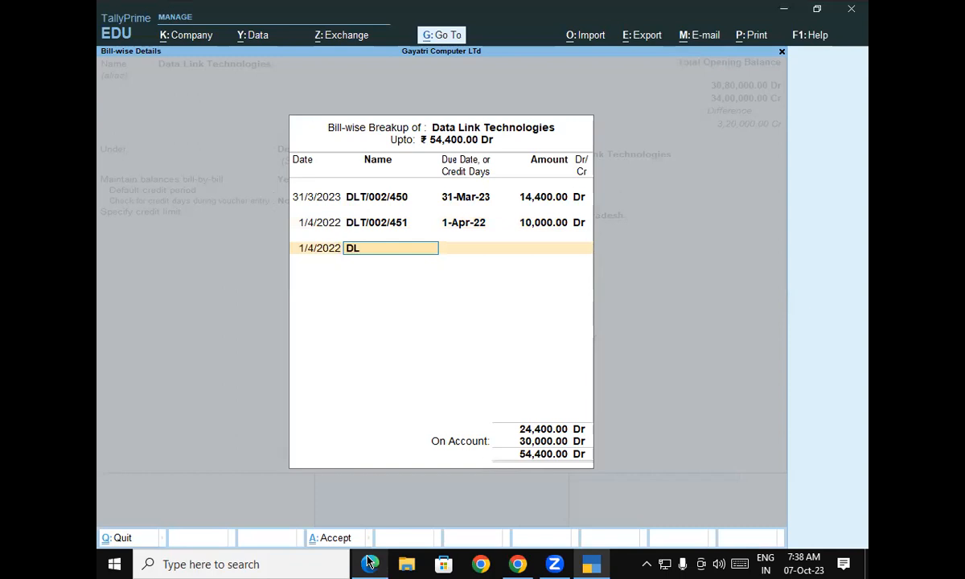
{"action": "type", "text": "T/002/452"}
{"action": "key", "text": "Return"}
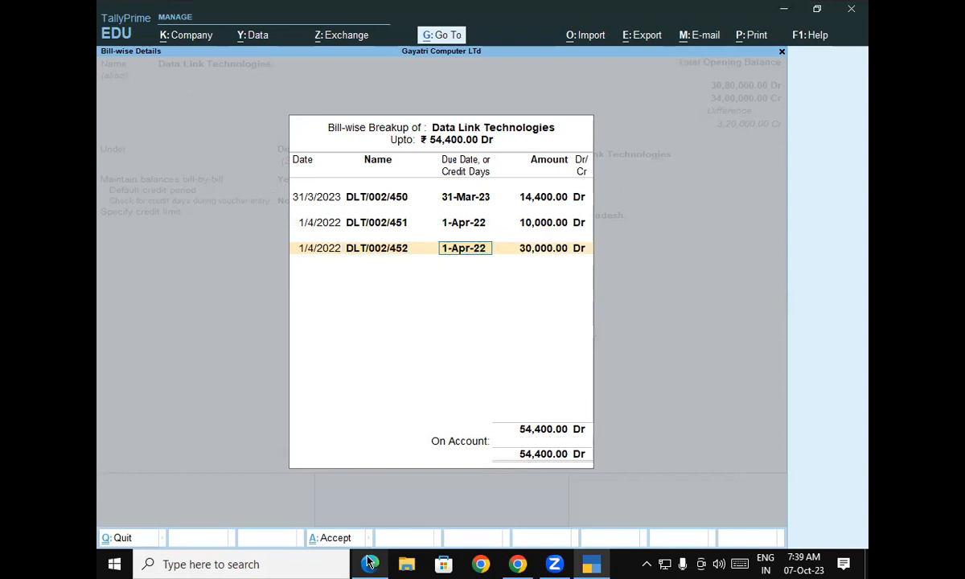
{"action": "key", "text": "Return"}
{"action": "key", "text": "Return"}
{"action": "key", "text": "Return"}
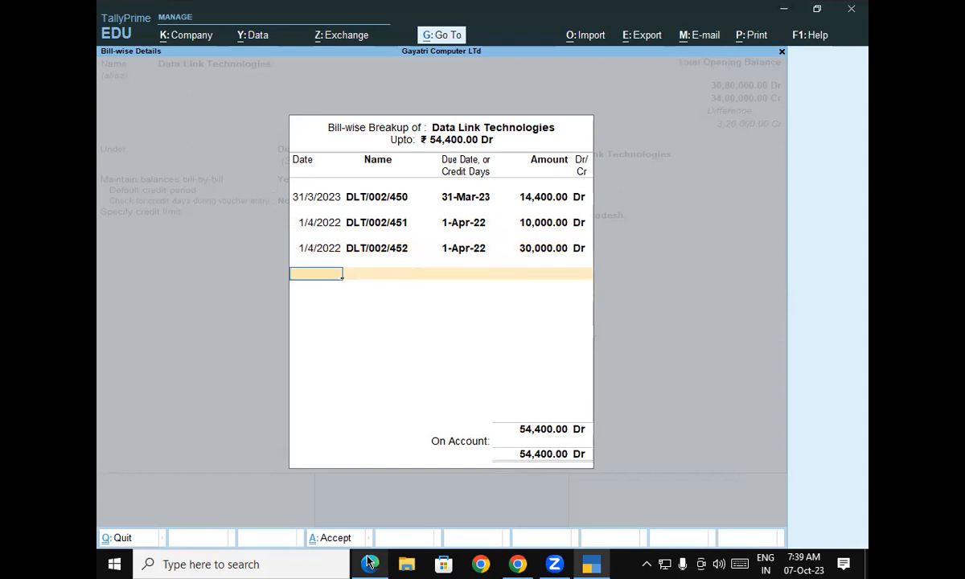
{"action": "key", "text": "Return"}
{"action": "key", "text": "Return"}
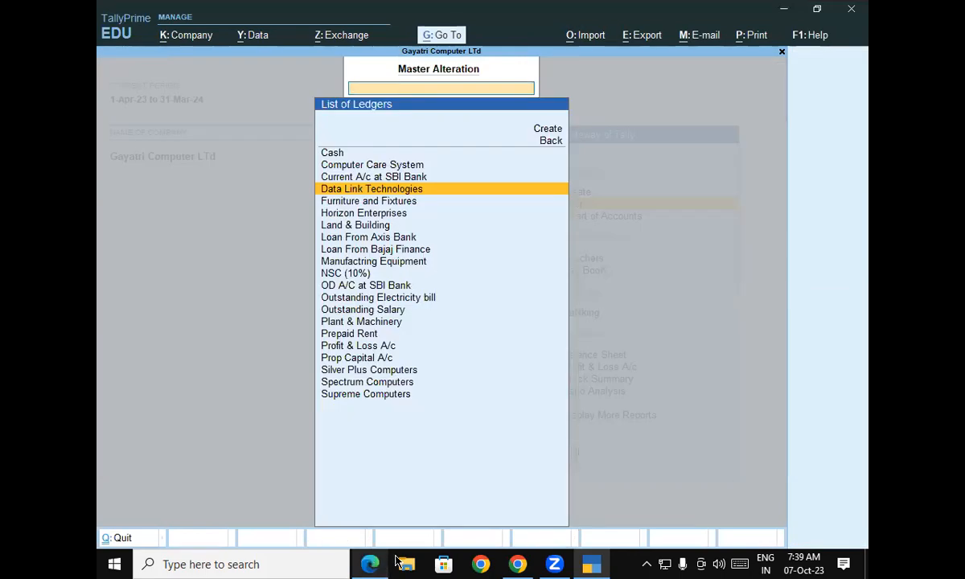
Step: Check the Spectrum Computers bills in the PDF notes and open that ledger's bill-wise breakup in TallyPrime
{"action": "left_click", "coordinate": [370, 563]}
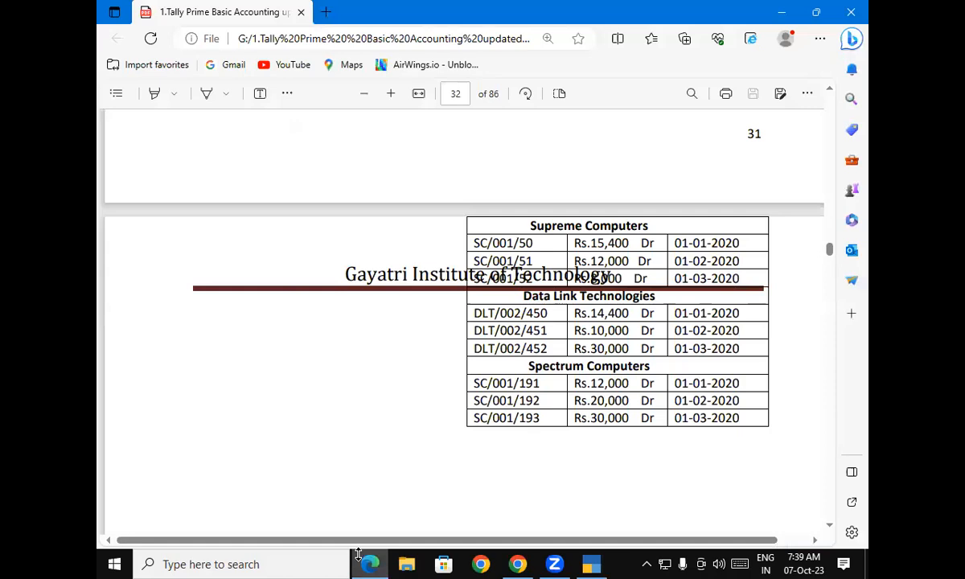
{"action": "left_click", "coordinate": [365, 560]}
{"action": "type", "text": "SP"}
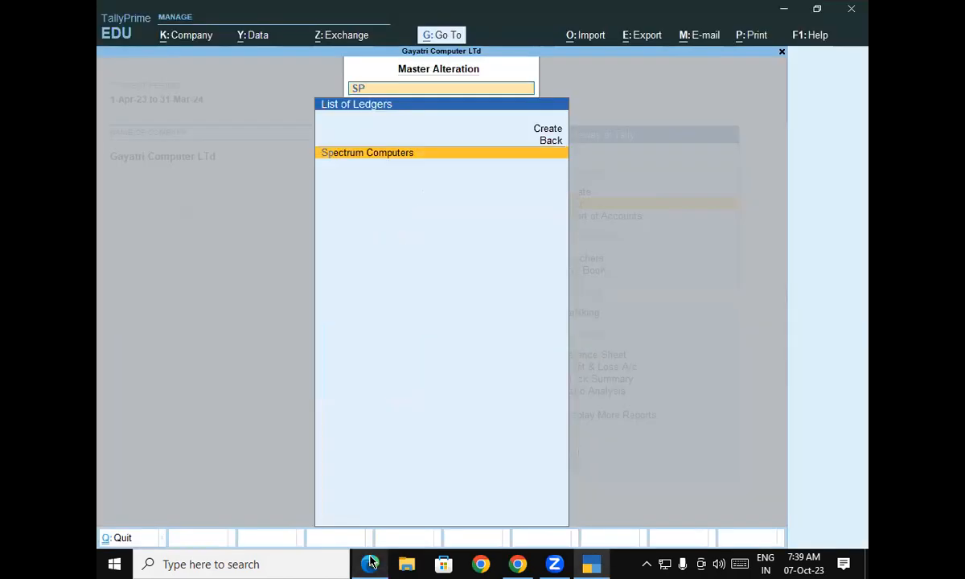
{"action": "key", "text": "Return"}
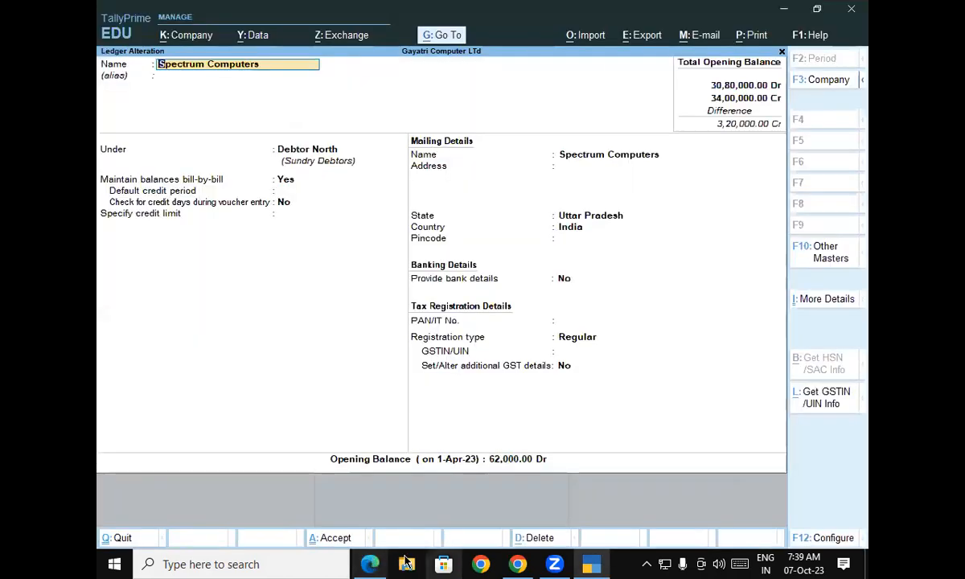
{"action": "left_click", "coordinate": [496, 460]}
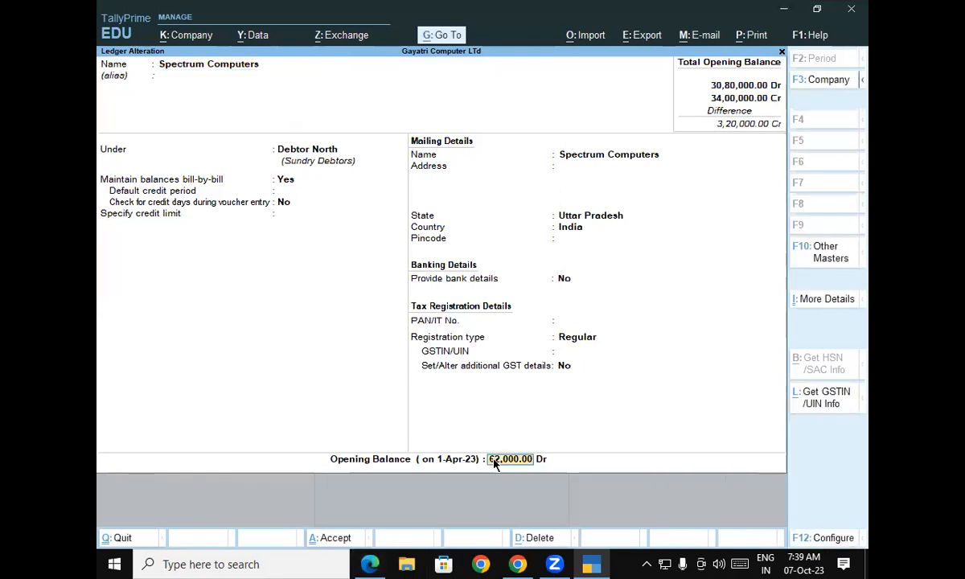
{"action": "key", "text": "Return"}
{"action": "key", "text": "Return"}
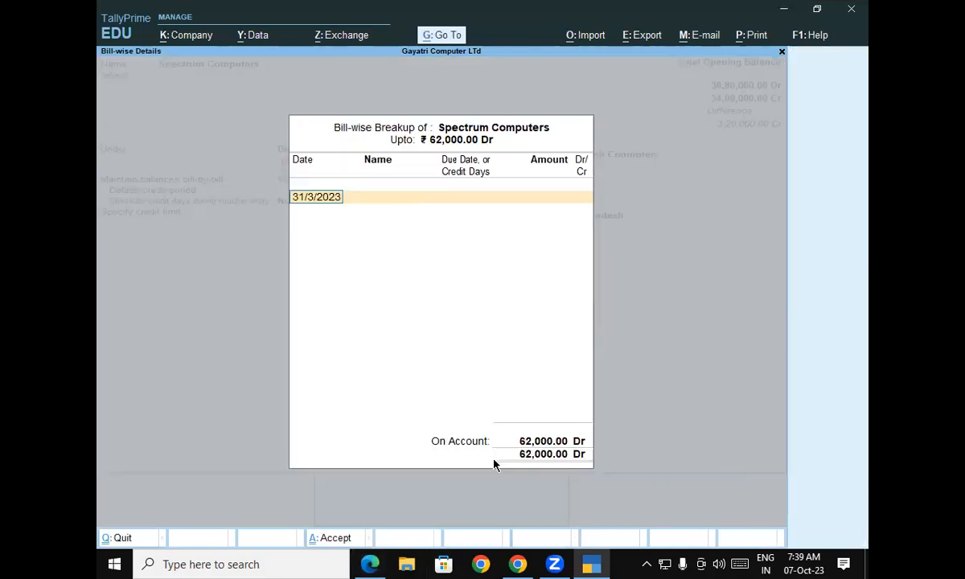
Step: Enter bill SC/001/191 dated 31/3/2023 for 12,000 Dr in the Spectrum Computers breakup
{"action": "key", "text": "Return"}
{"action": "type", "text": "S"}
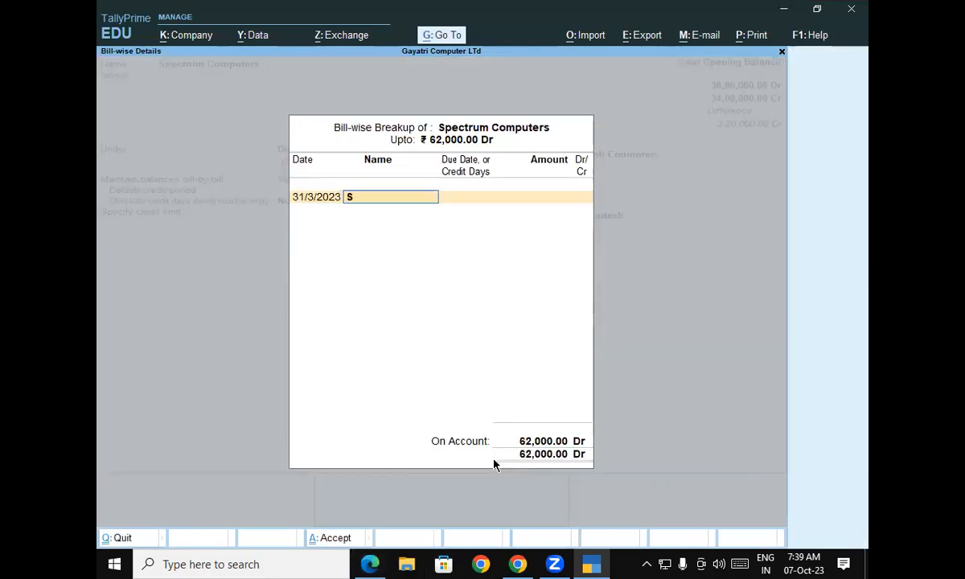
{"action": "type", "text": "C/001/191"}
{"action": "key", "text": "Return"}
{"action": "key", "text": "Return"}
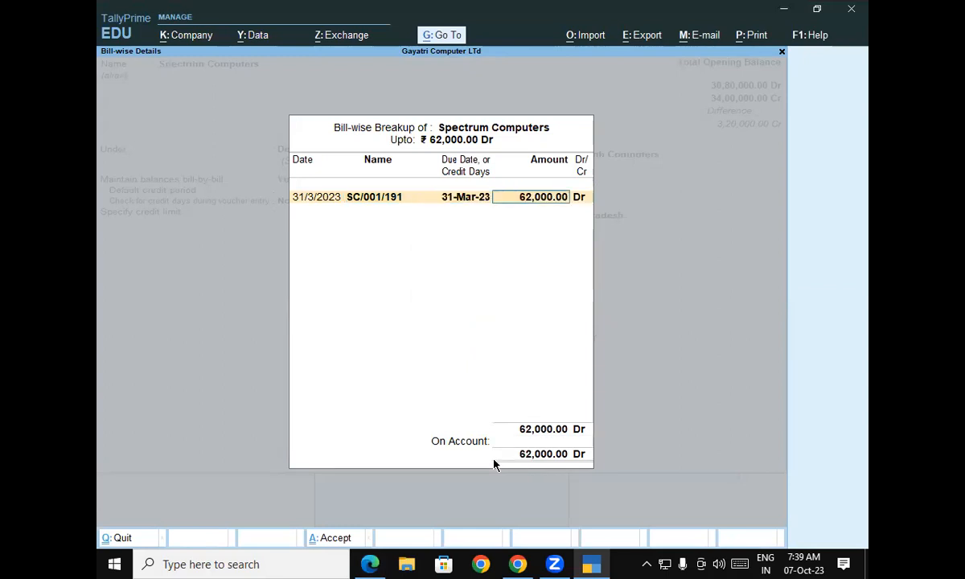
{"action": "type", "text": "12,000"}
{"action": "key", "text": "Return"}
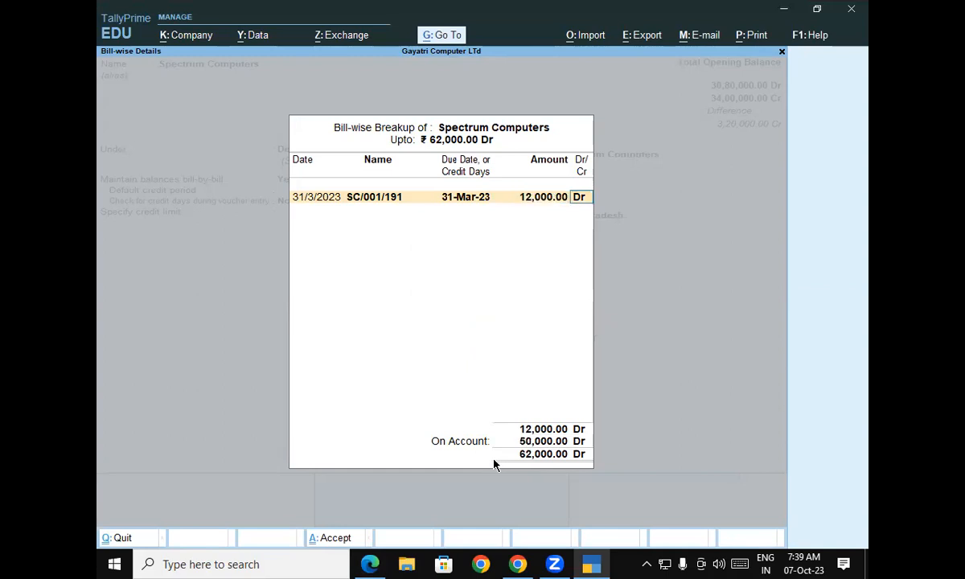
{"action": "key", "text": "Return"}
Step: Add bill SC/001/192 dated 1/4/2022 for 20,000 Dr to the Spectrum Computers breakup
{"action": "type", "text": "1"}
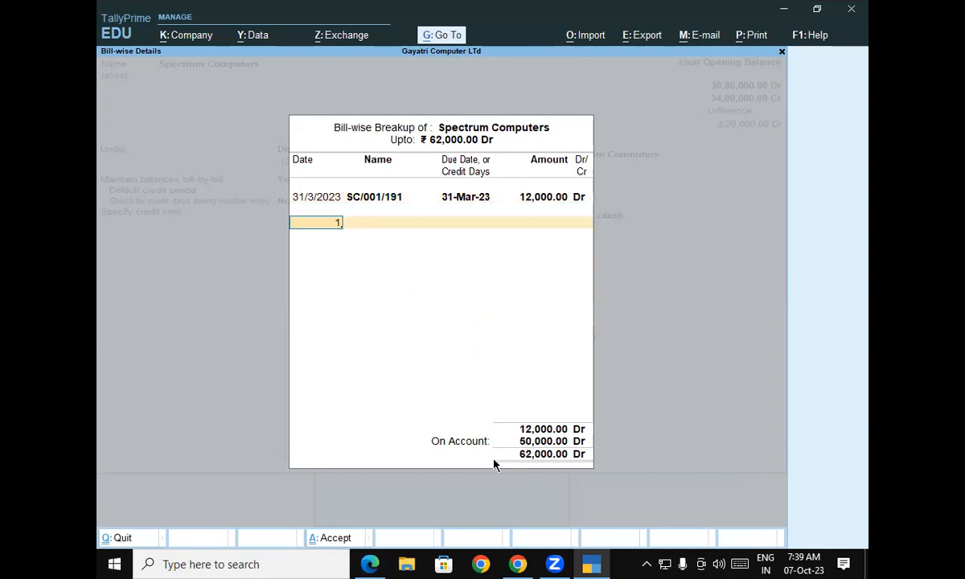
{"action": "key", "text": "Return"}
{"action": "type", "text": "SC"}
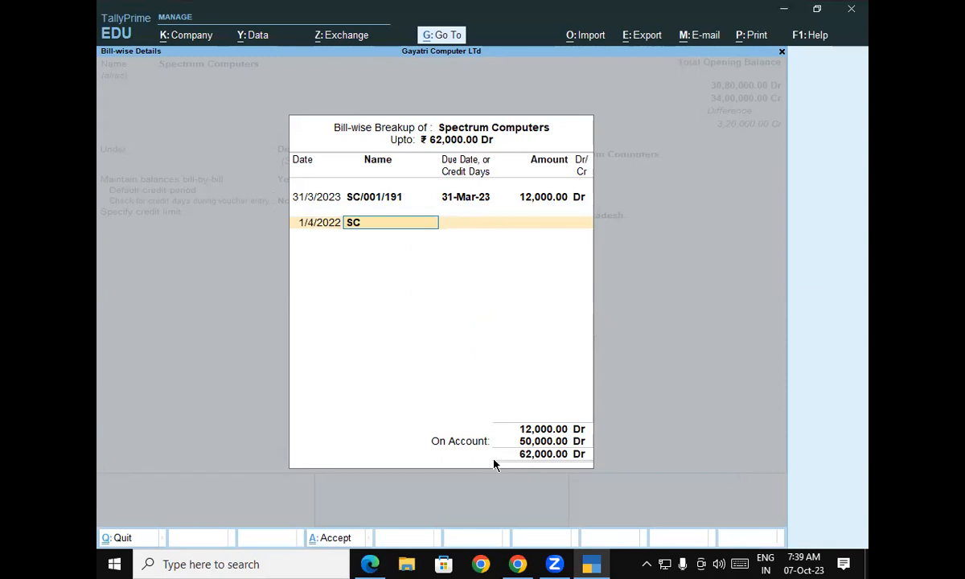
{"action": "type", "text": "/001/192"}
{"action": "key", "text": "Return"}
{"action": "key", "text": "Return"}
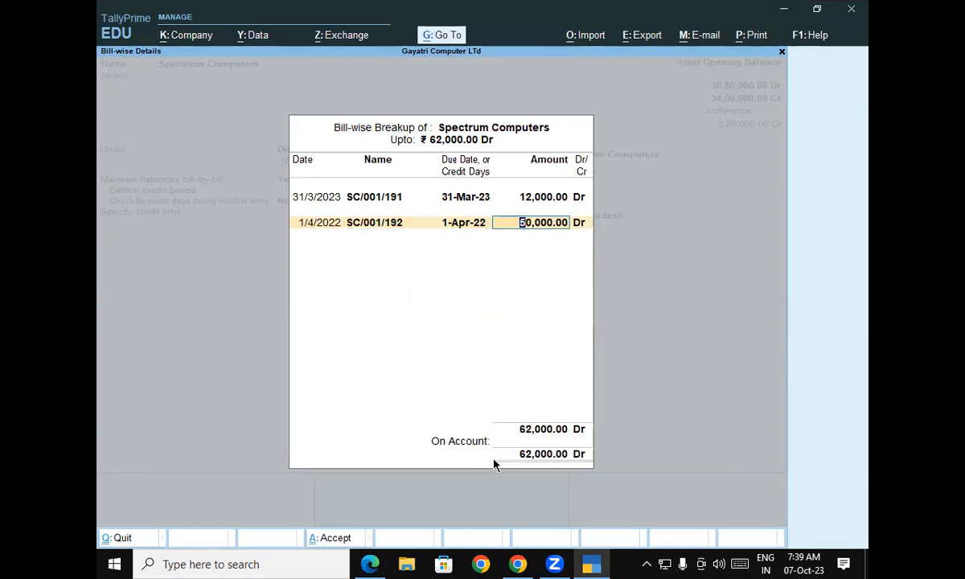
{"action": "type", "text": "20000"}
{"action": "key", "text": "Return"}
{"action": "key", "text": "Return"}
Step: Add bill SC/001/193 dated 1/4/2022 for the remaining 30,000 Dr and save the Spectrum Computers ledger
{"action": "type", "text": "1"}
{"action": "key", "text": "Return"}
{"action": "type", "text": "SC"}
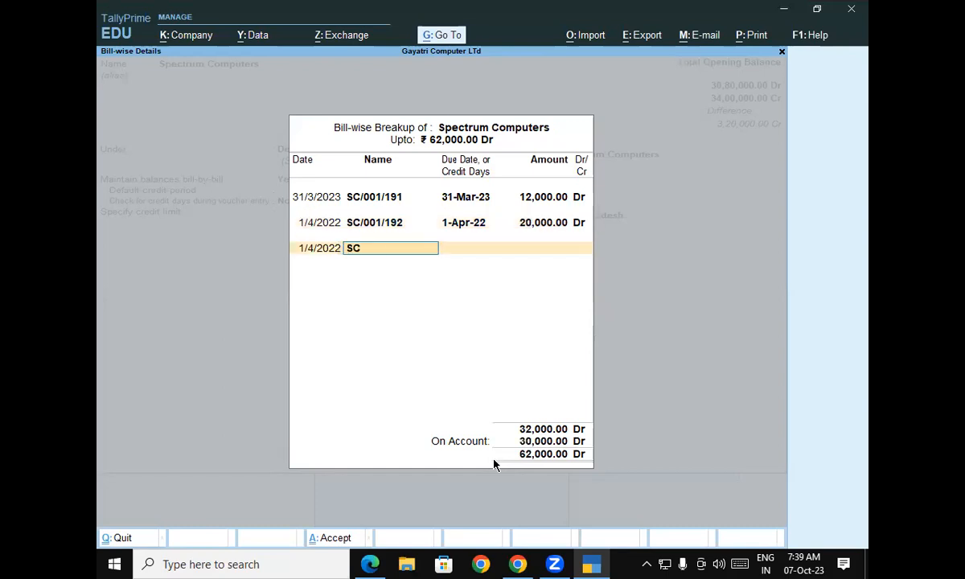
{"action": "type", "text": "/001/193"}
{"action": "key", "text": "Return"}
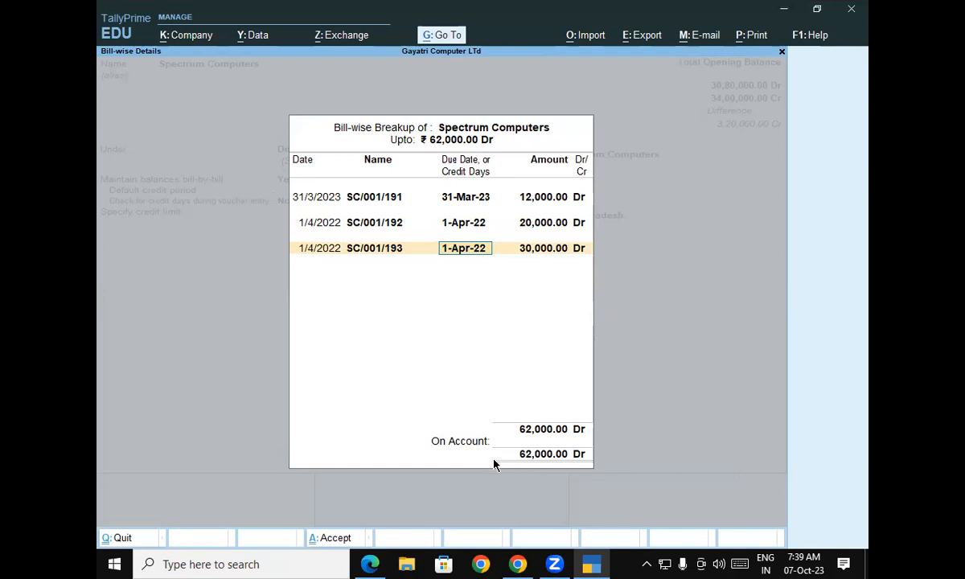
{"action": "key", "text": "Return"}
{"action": "key", "text": "Return"}
{"action": "key", "text": "Return"}
{"action": "key", "text": "Return"}
{"action": "key", "text": "Return"}
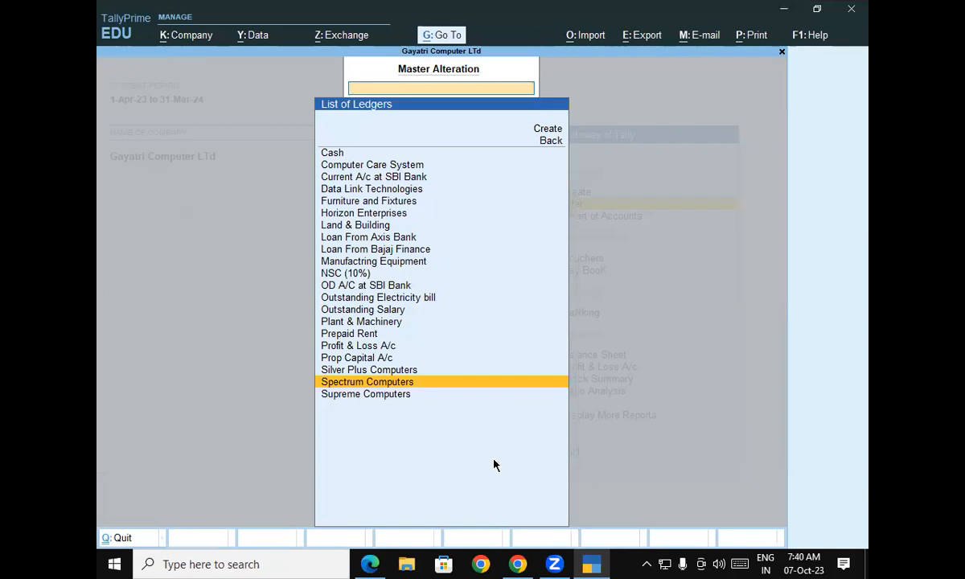
Step: Open the company's Balance Sheet in detailed form and examine the difference in opening balances and the Closing Stock line
{"action": "key", "text": "Escape"}
{"action": "key", "text": "Escape"}
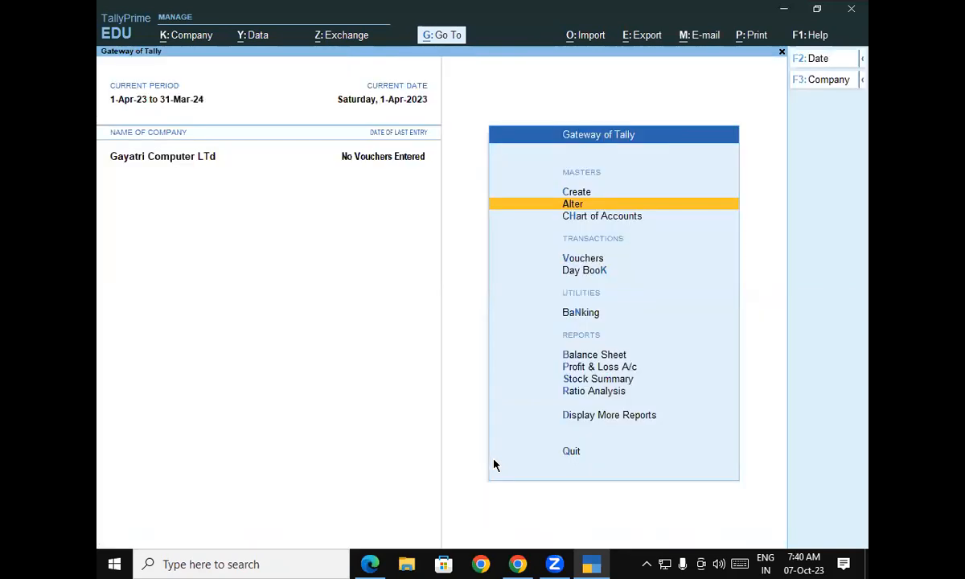
{"action": "key", "text": "b"}
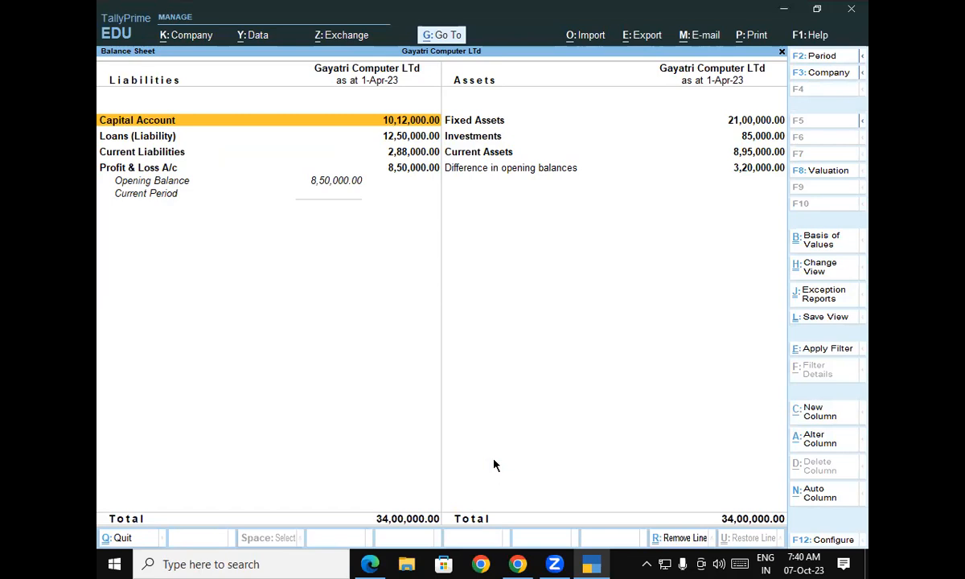
{"action": "key", "text": "alt"}
{"action": "key", "text": "alt+F5"}
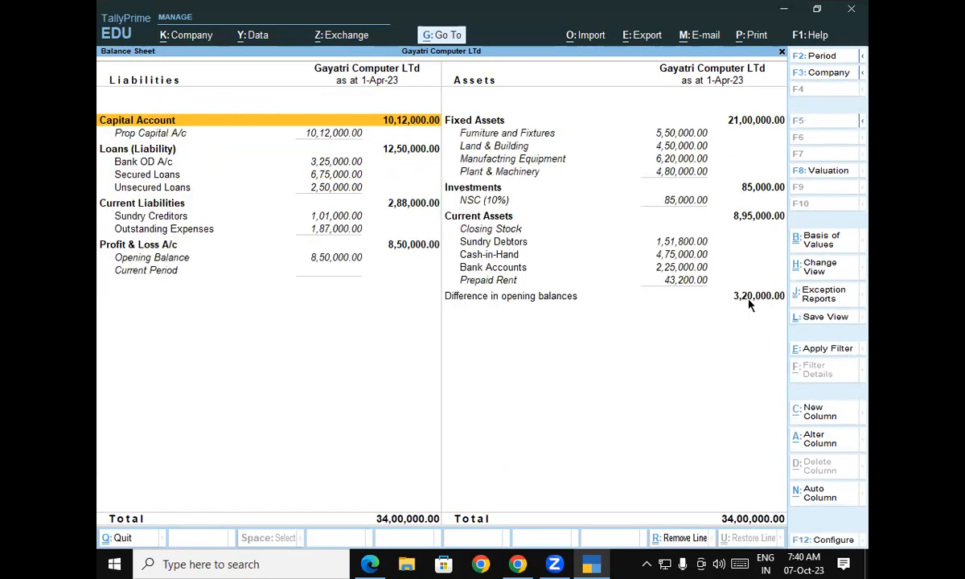
{"action": "left_click", "coordinate": [487, 230]}
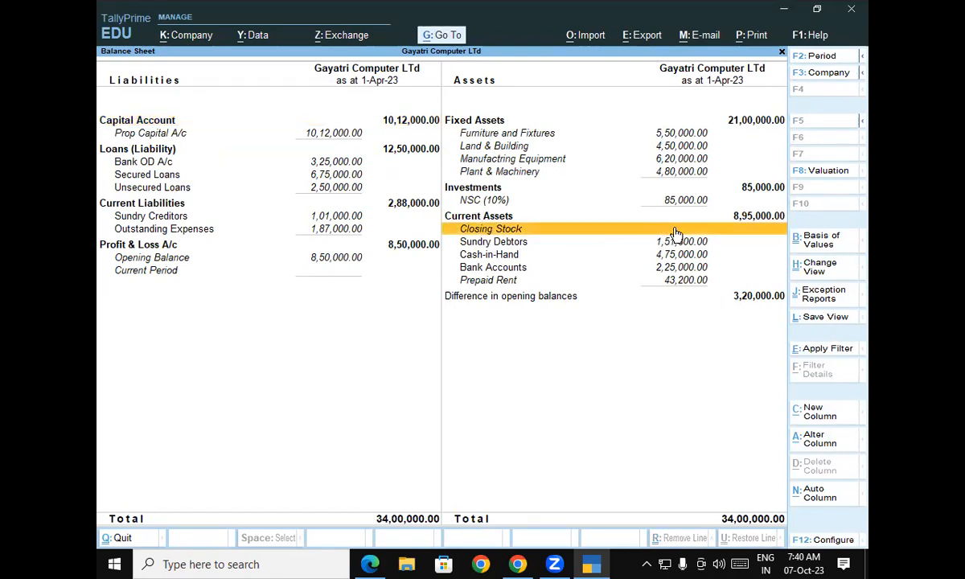